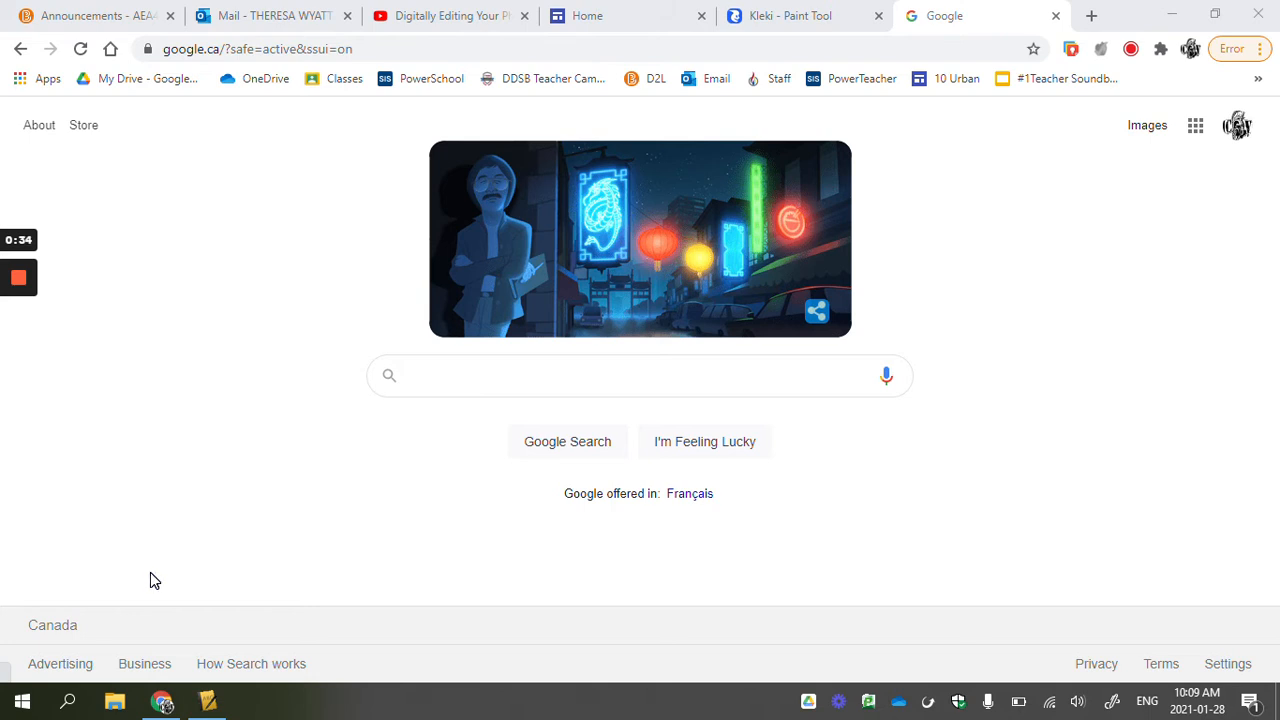
# Step: Open the portrait photo testttt.PNG from the Downloads folder for viewing, then return to the browser with the folder window closed
pyautogui.click(113, 703)
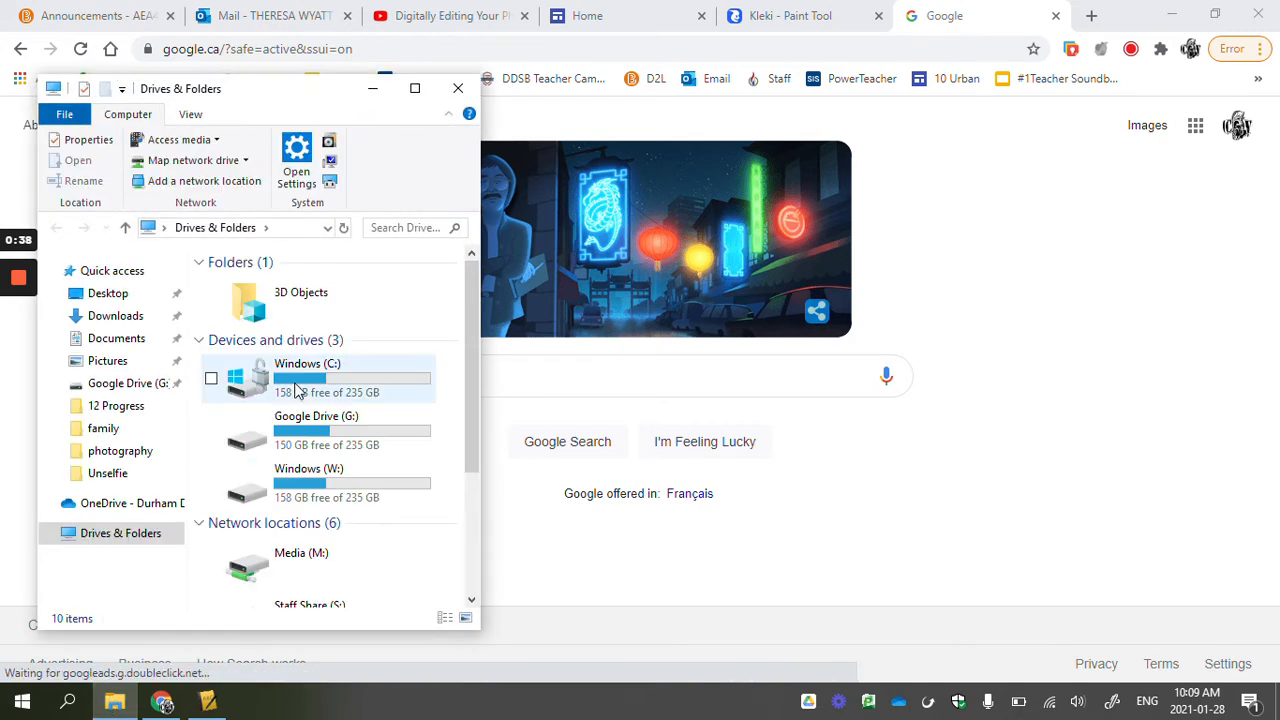
pyautogui.click(115, 317)
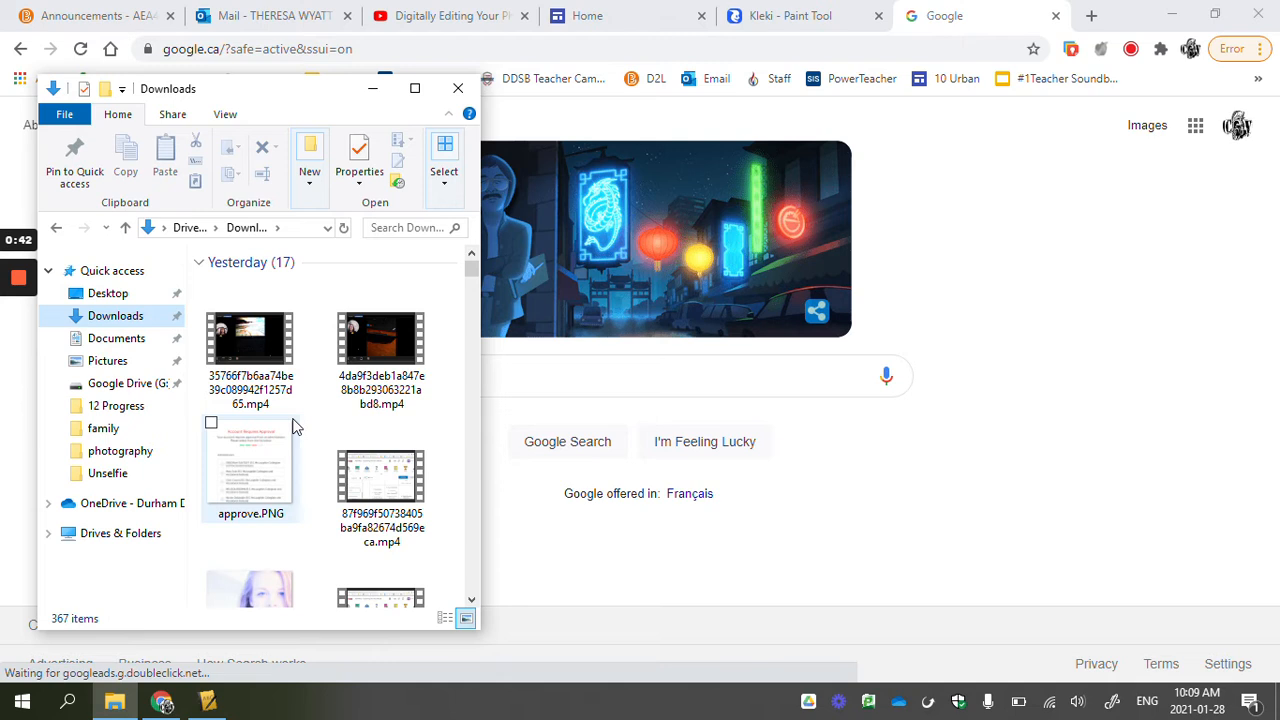
pyautogui.scroll(-1, 294, 423)
pyautogui.click(265, 582)
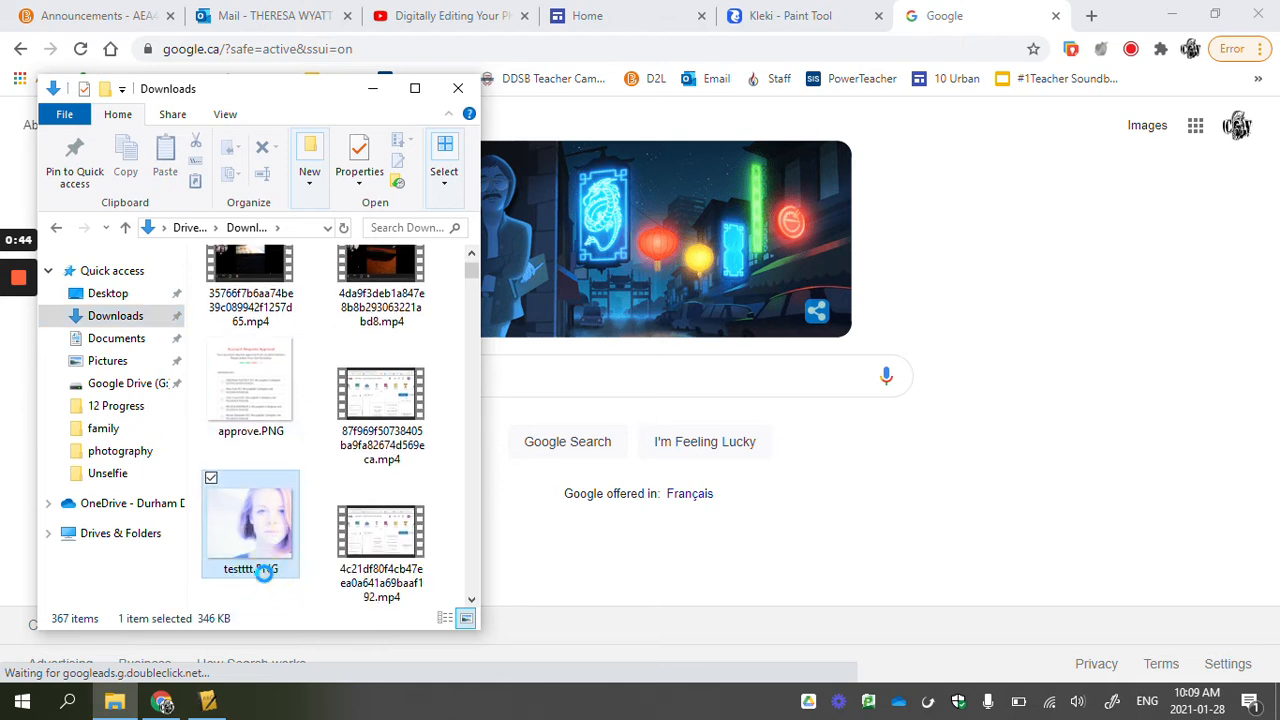
pyautogui.doubleClick(268, 582)
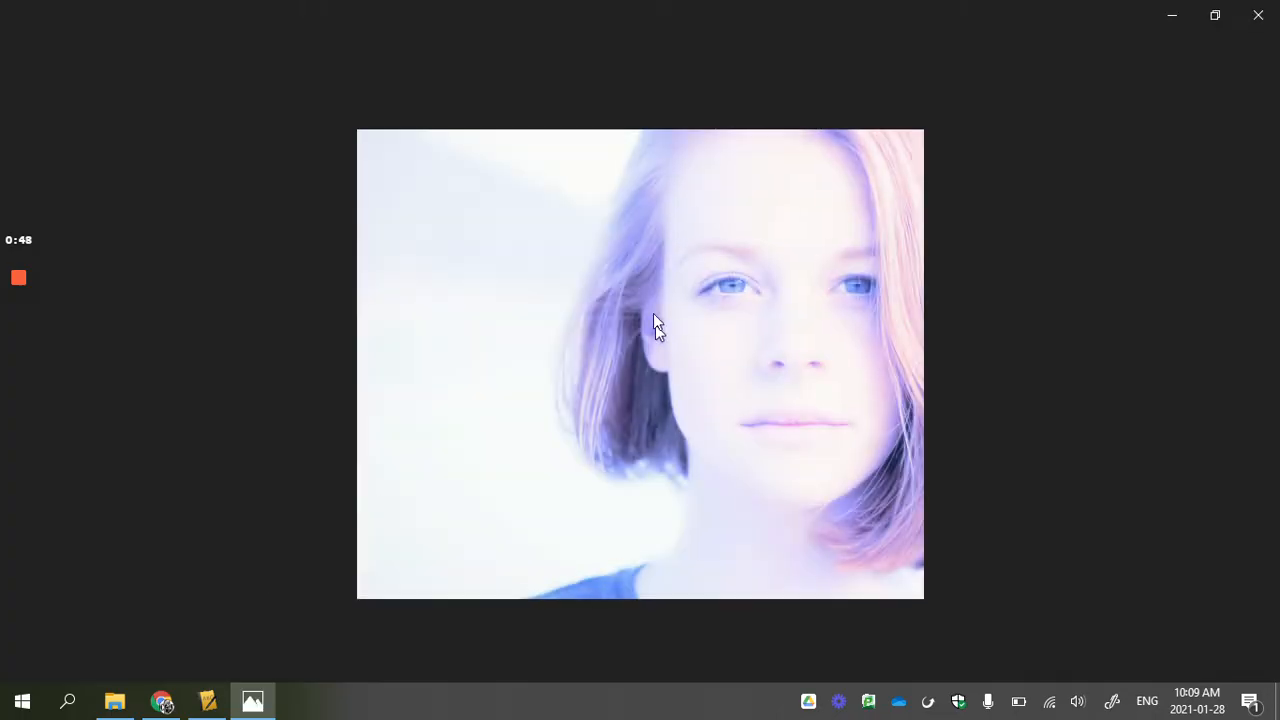
pyautogui.moveTo(800, 383)
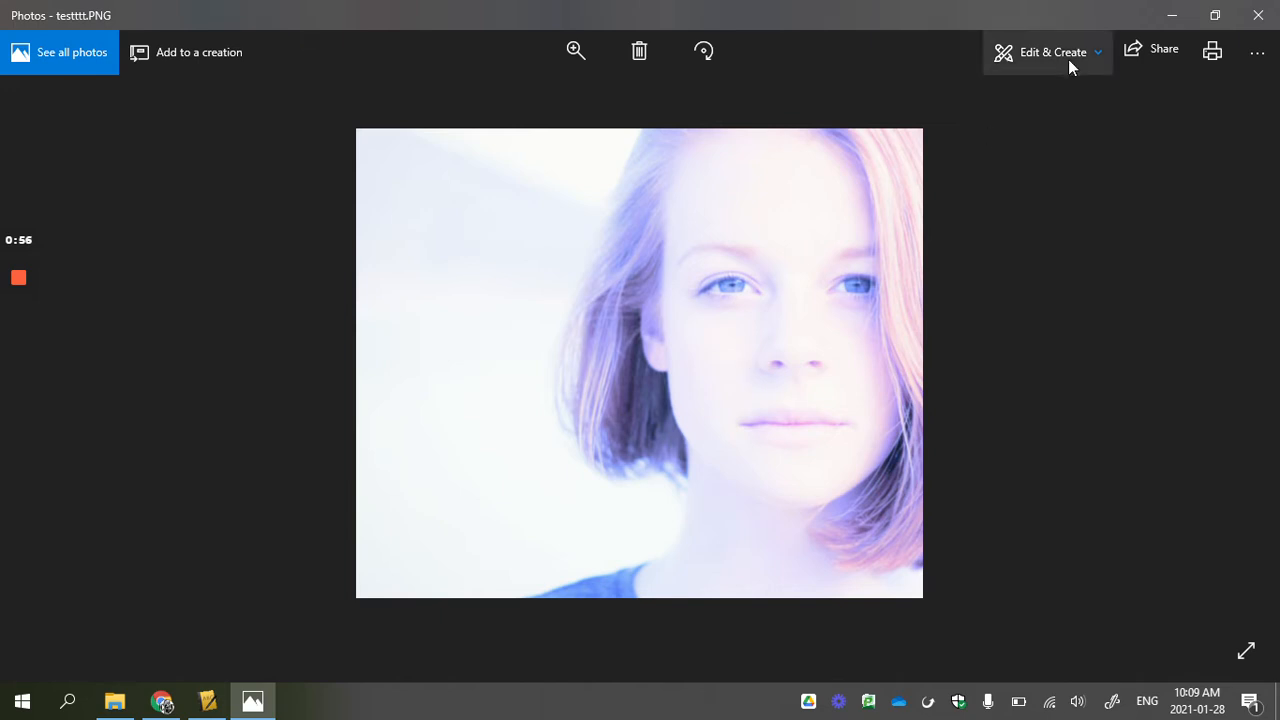
pyautogui.click(1172, 18)
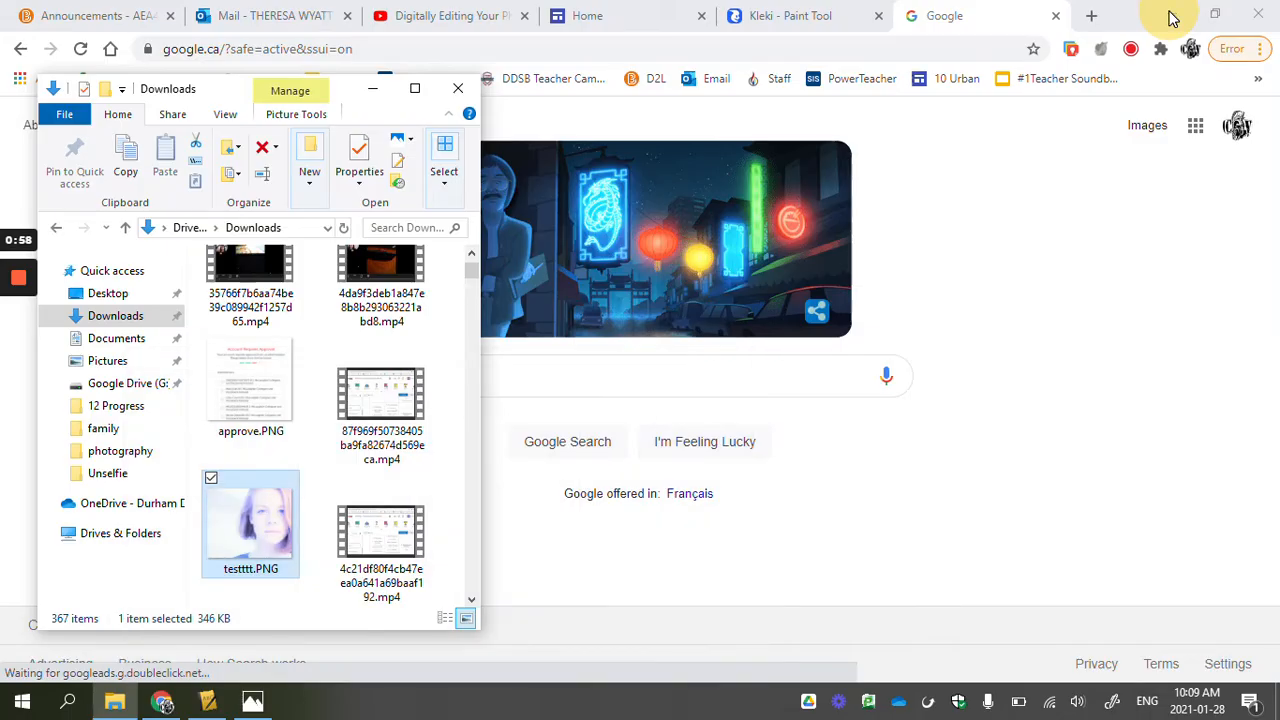
pyautogui.click(458, 88)
# Step: Search Google for "clouds" and show the image results
pyautogui.click(554, 370)
pyautogui.write('clouds')
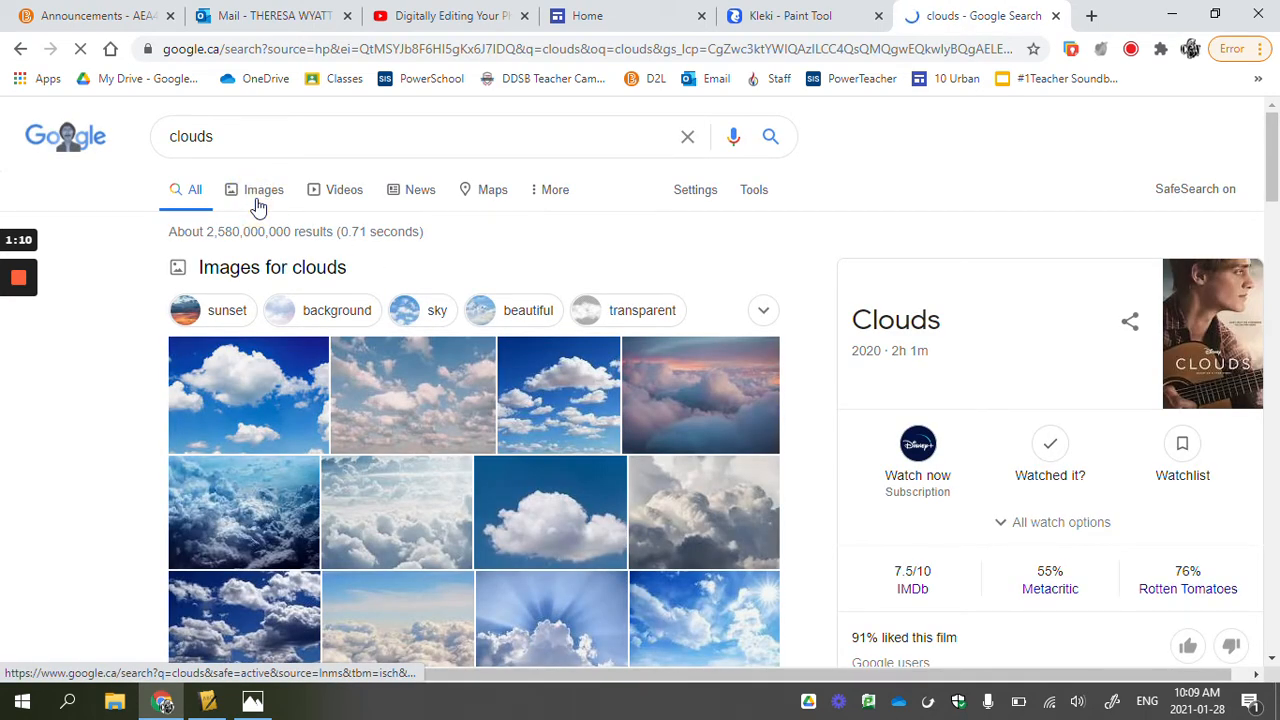
pyautogui.click(256, 201)
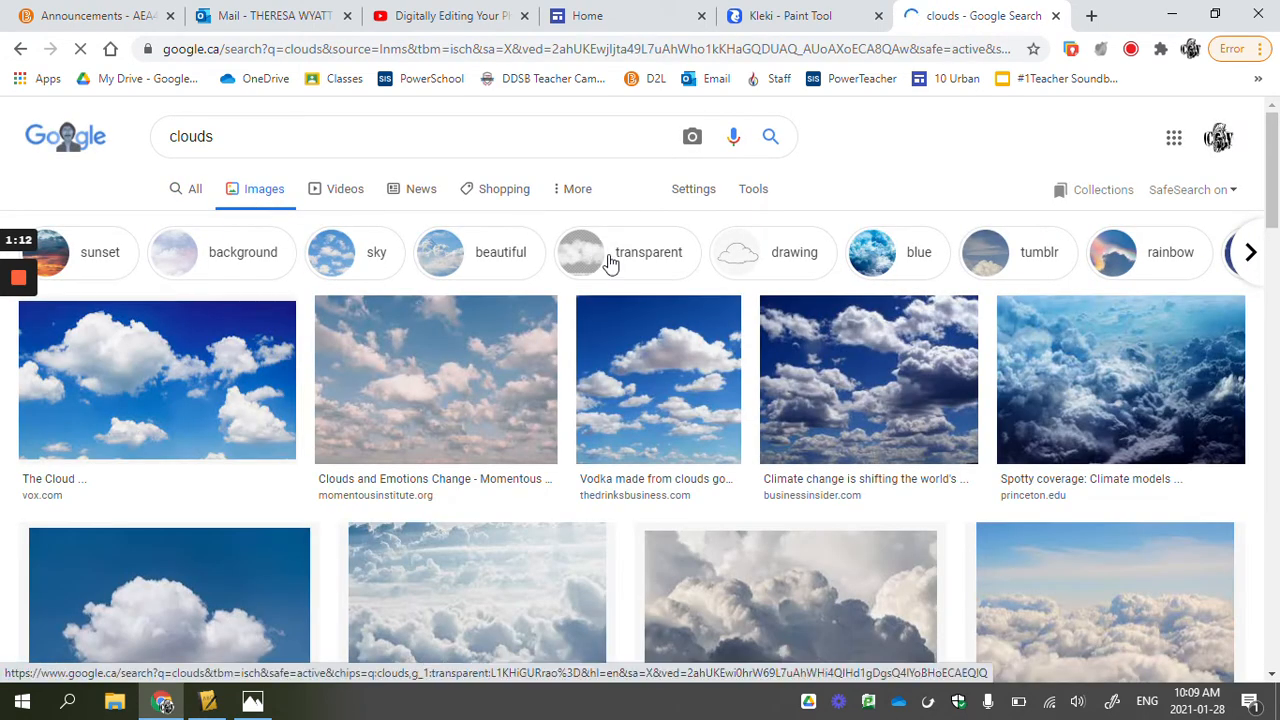
# Step: Filter the cloud image results to the Large size
pyautogui.click(765, 198)
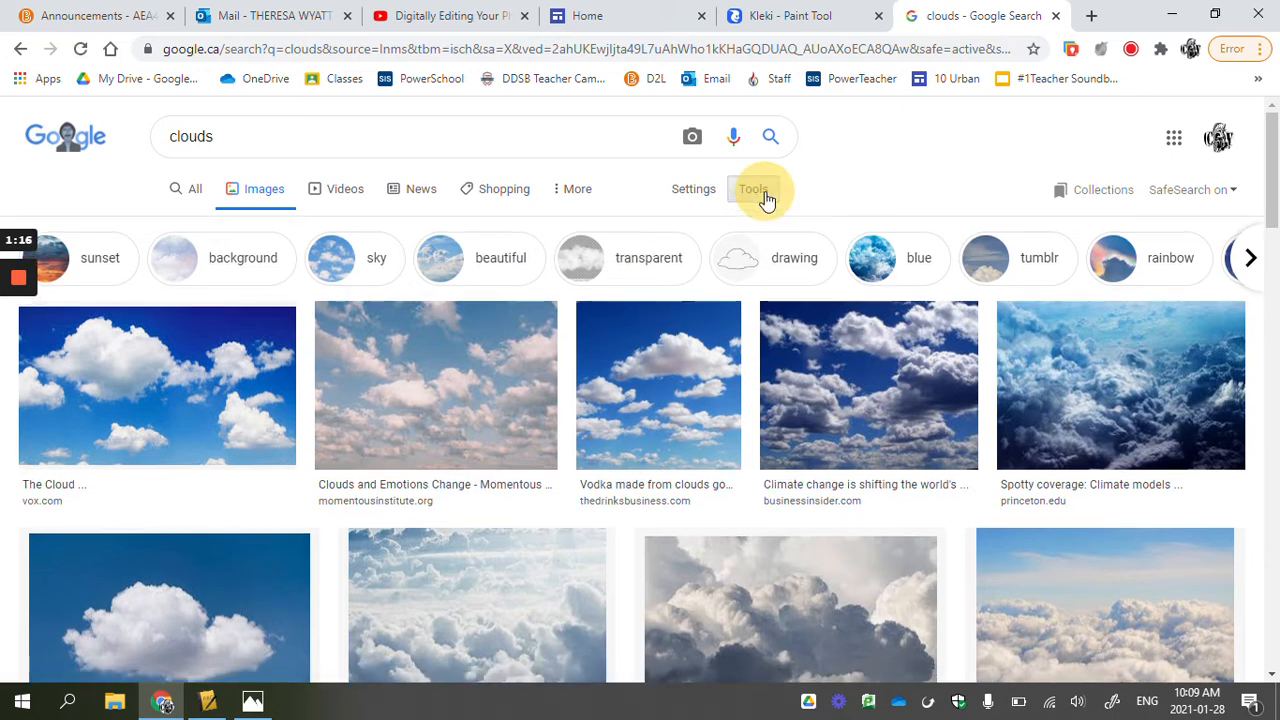
pyautogui.click(181, 223)
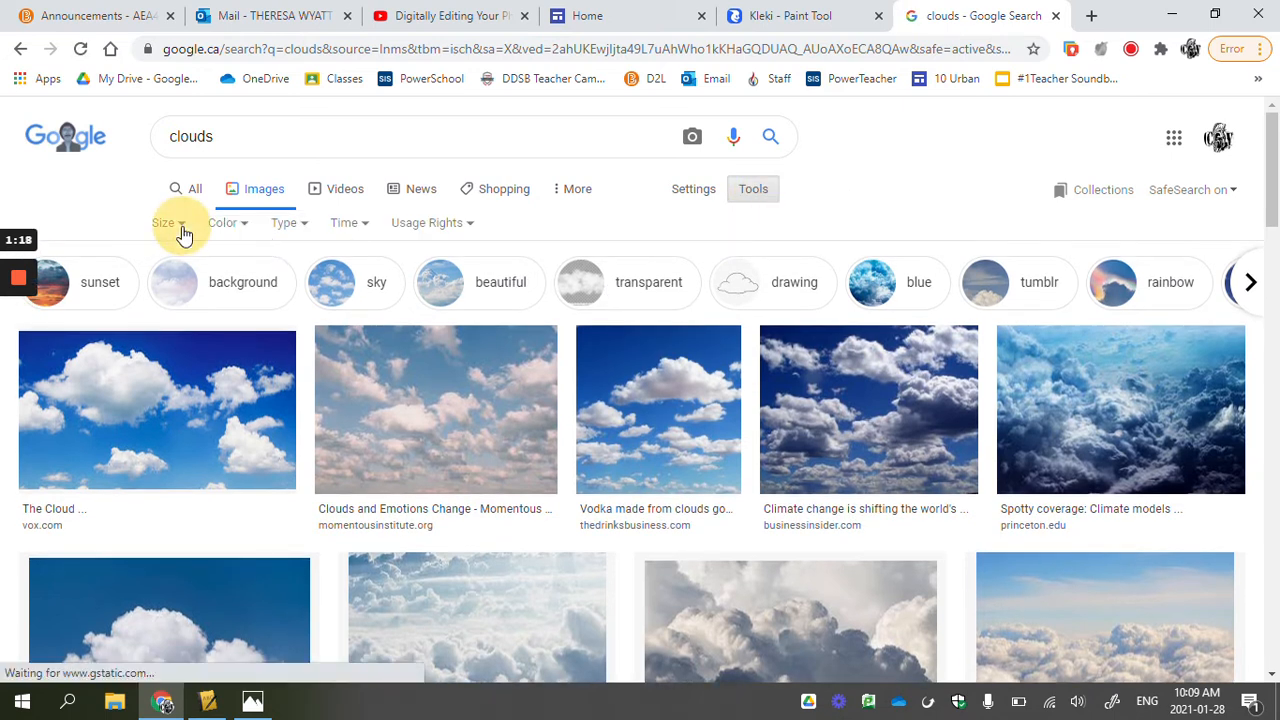
pyautogui.click(171, 286)
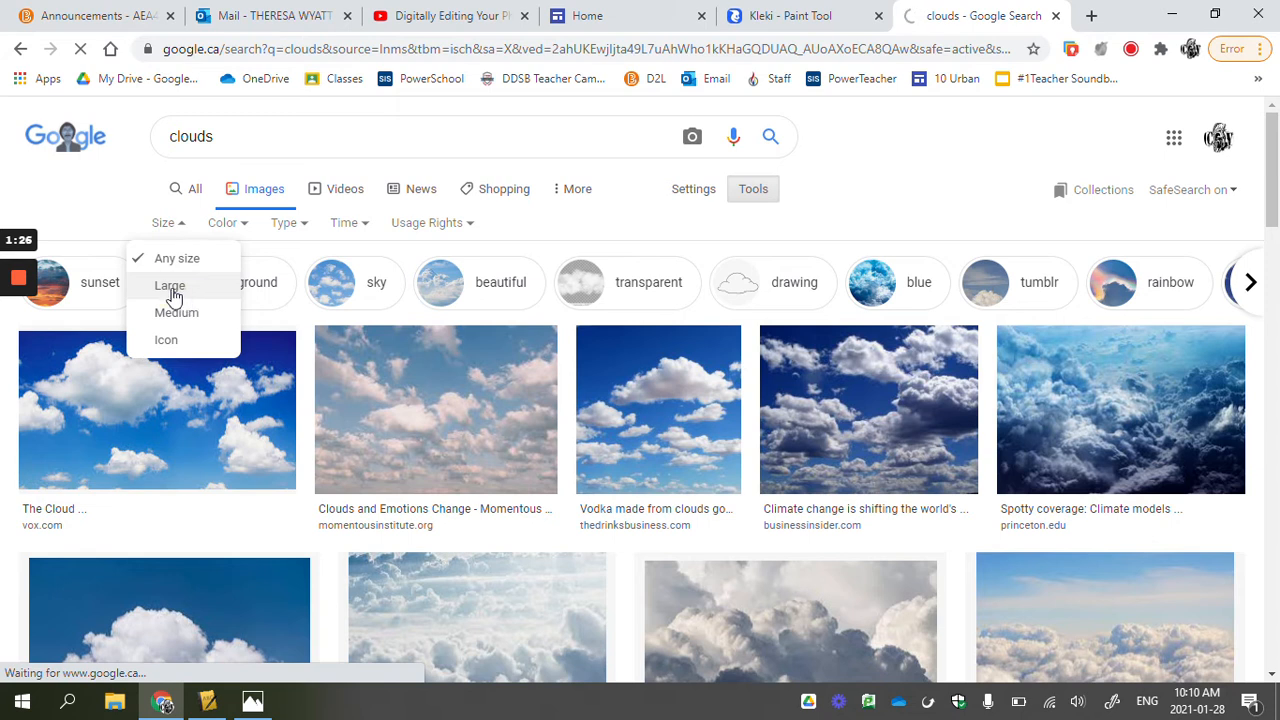
pyautogui.click(172, 290)
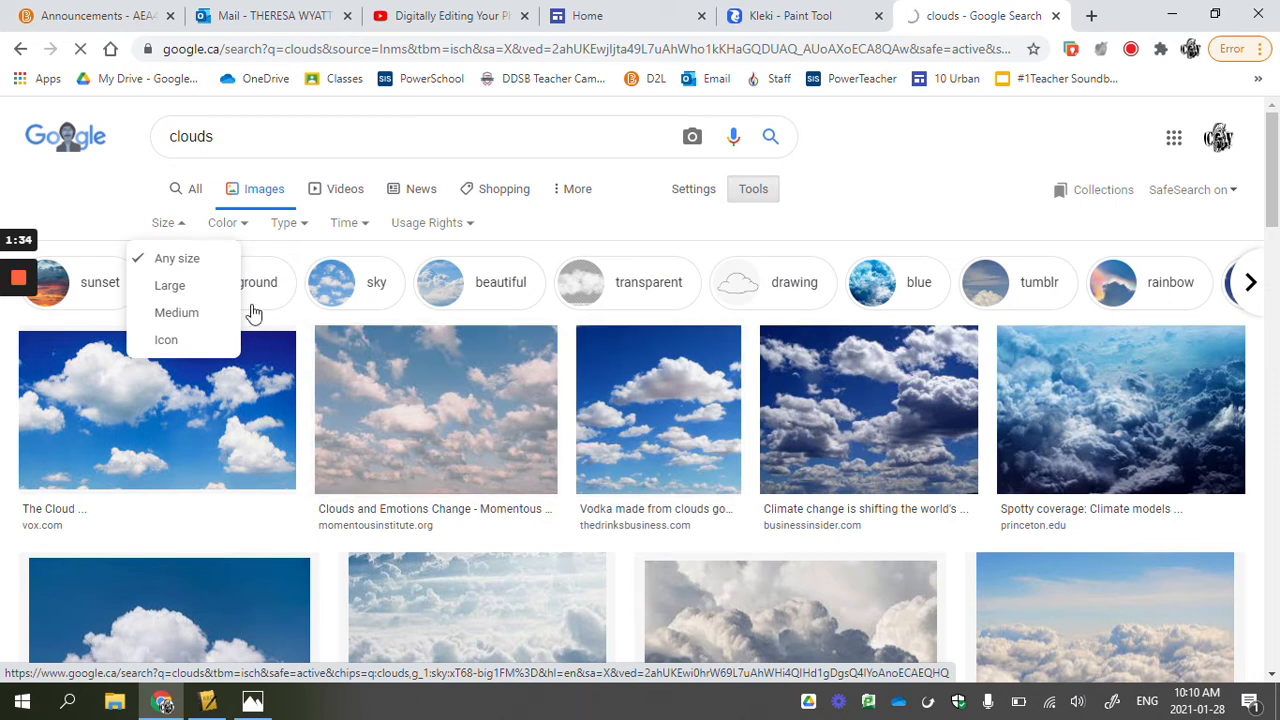
pyautogui.click(182, 290)
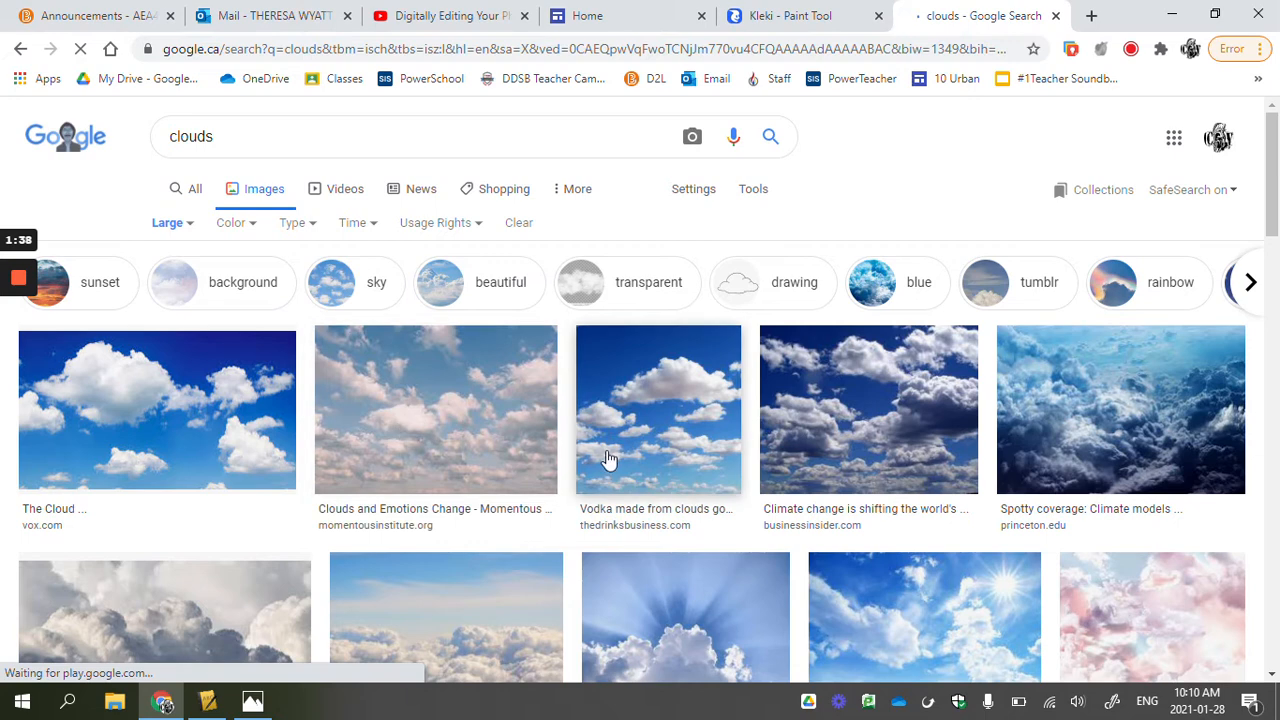
# Step: Look through the large cloud images and check the portrait photo again for comparison
pyautogui.scroll(-2, 608, 458)
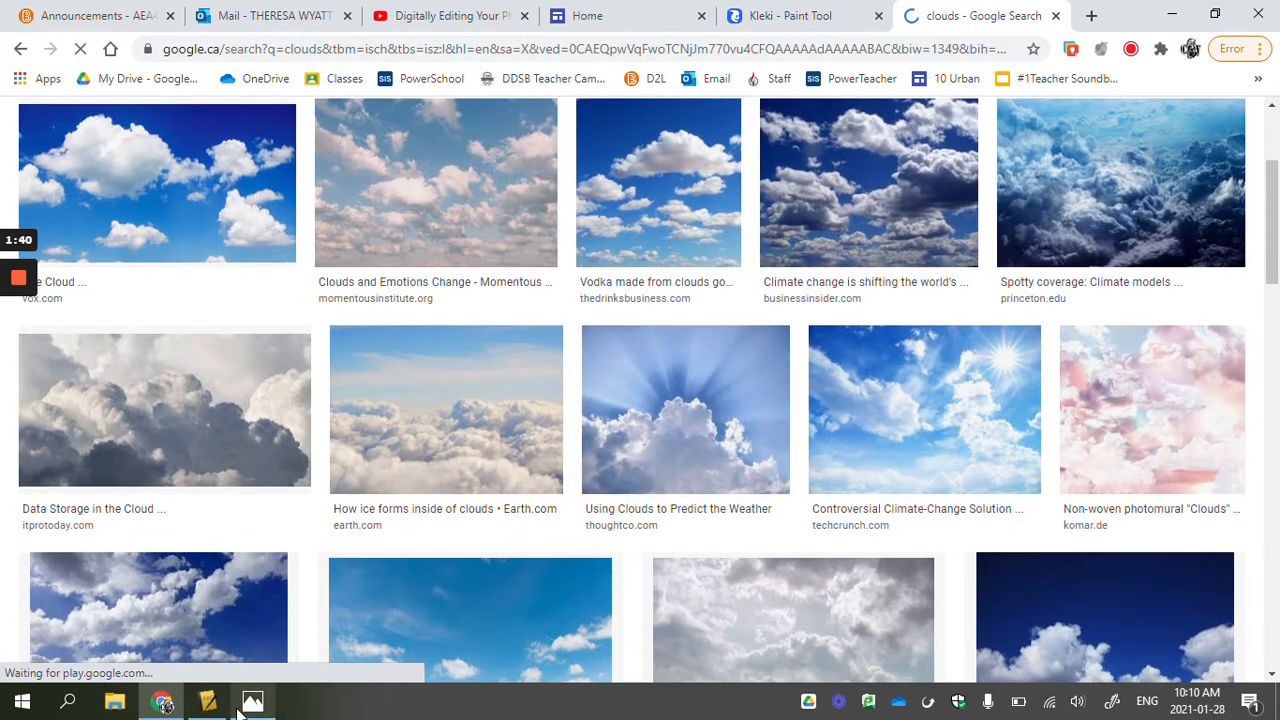
pyautogui.click(252, 703)
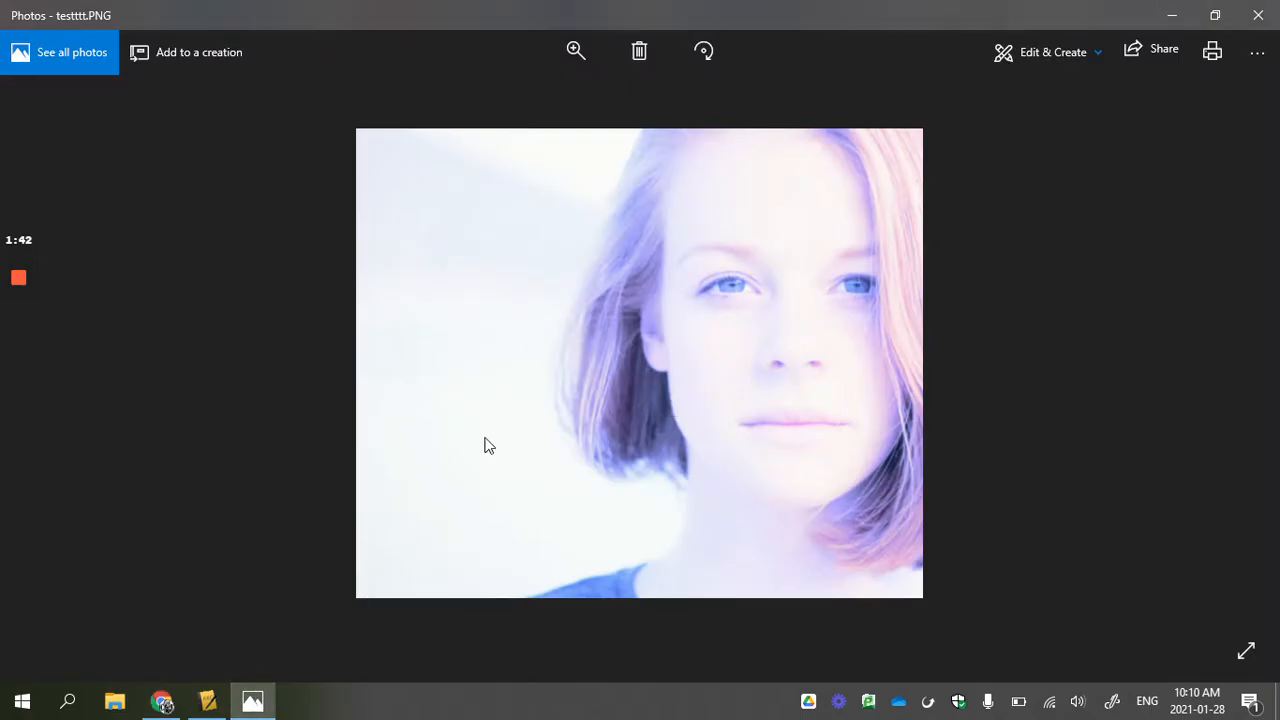
pyautogui.click(1172, 15)
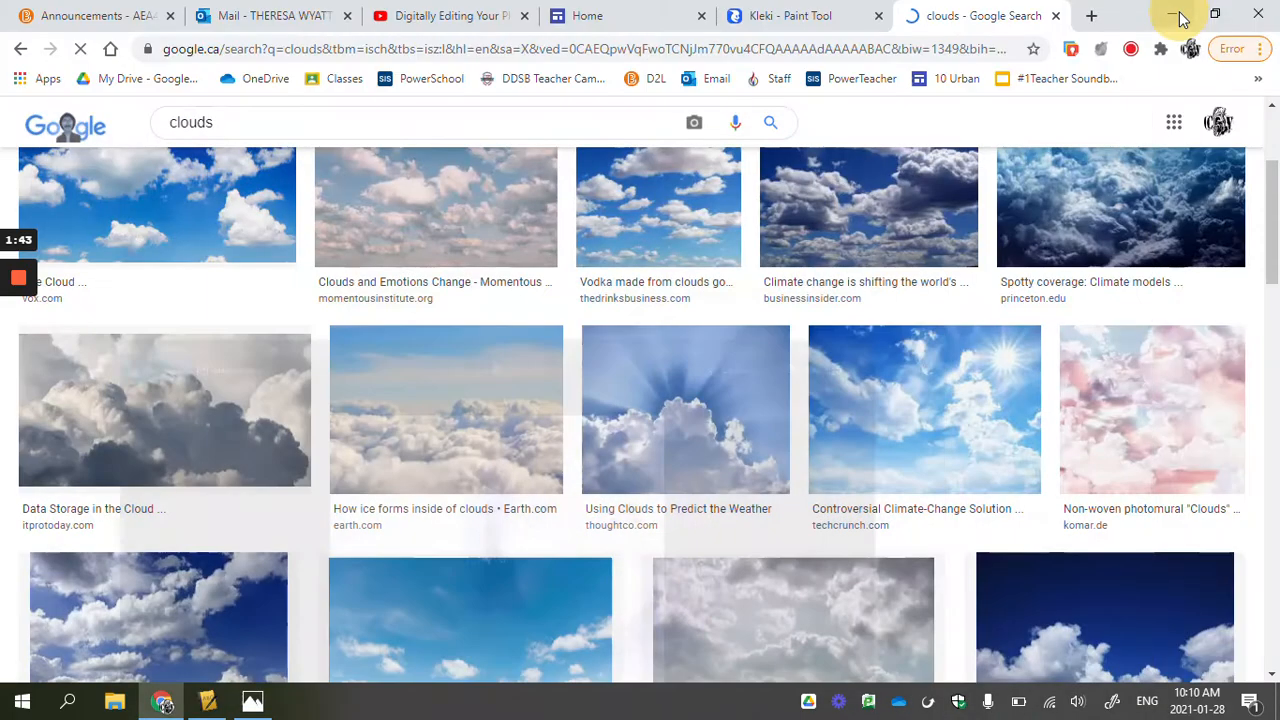
# Step: Save the ThoughtCo cloud image with sun rays to the Downloads folder as clouds-5b6b4e50c9e77c0050491212.jpg
pyautogui.click(1150, 428)
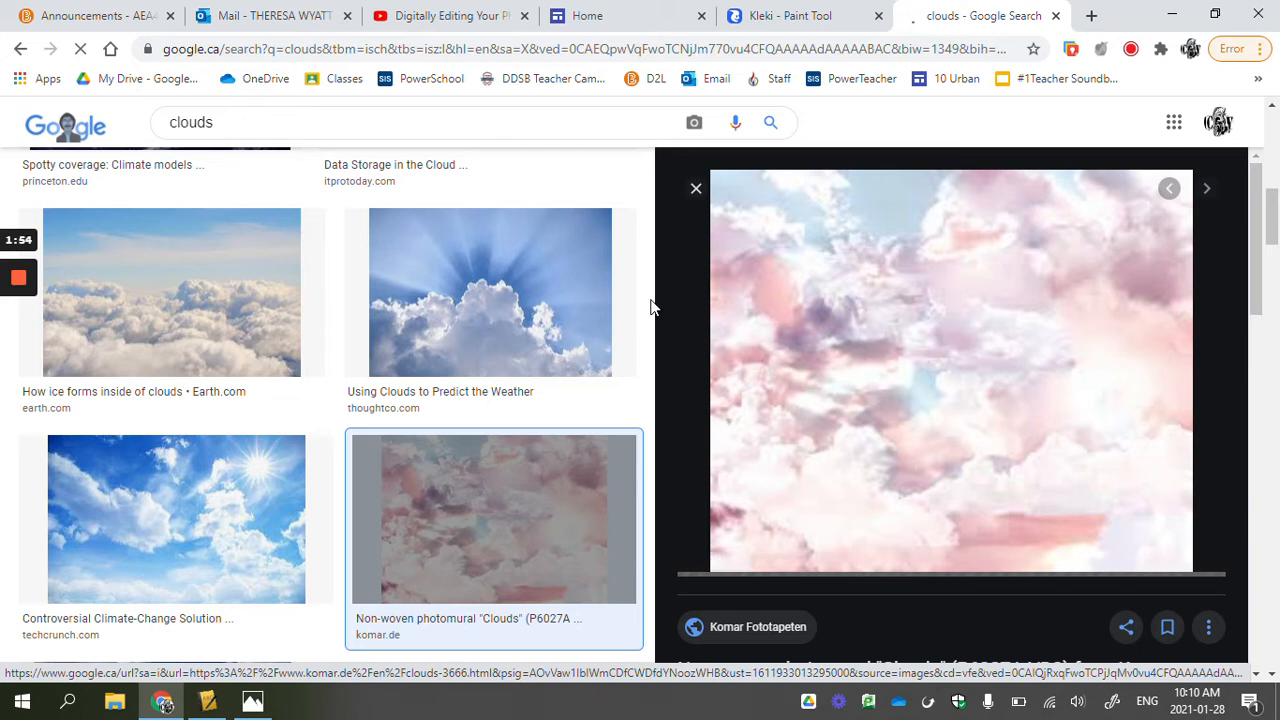
pyautogui.click(550, 336)
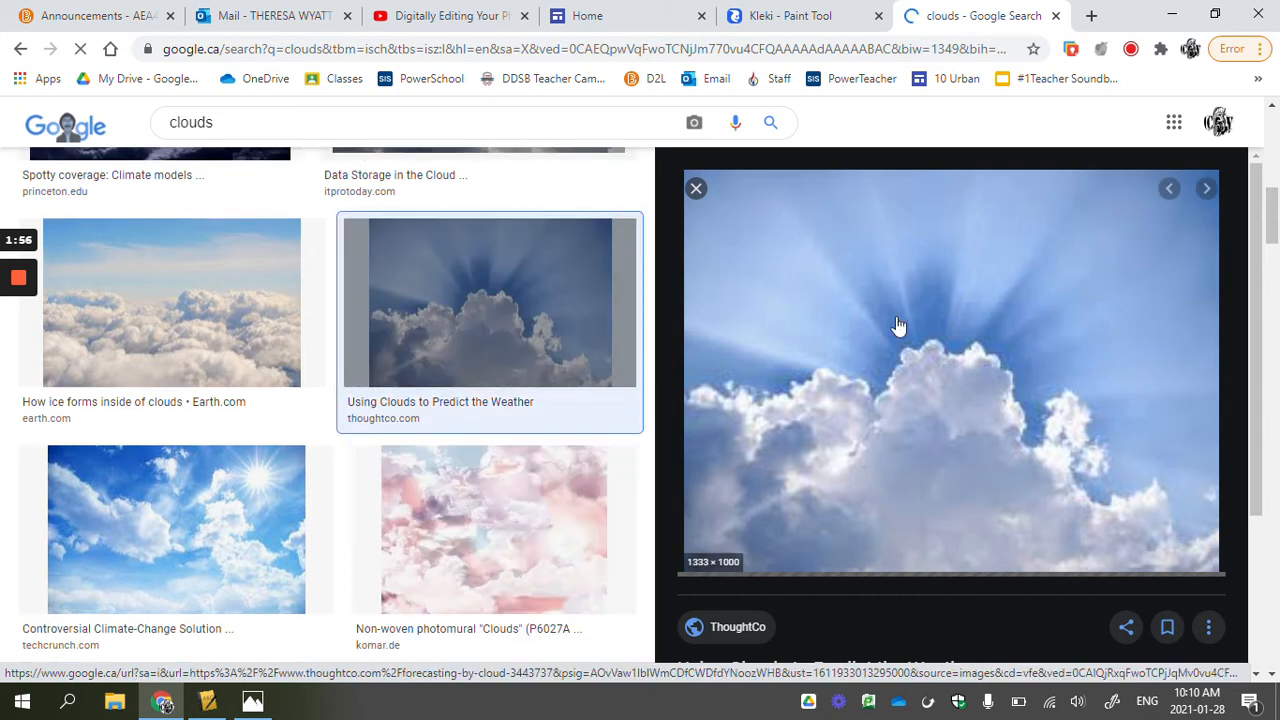
pyautogui.rightClick(938, 350)
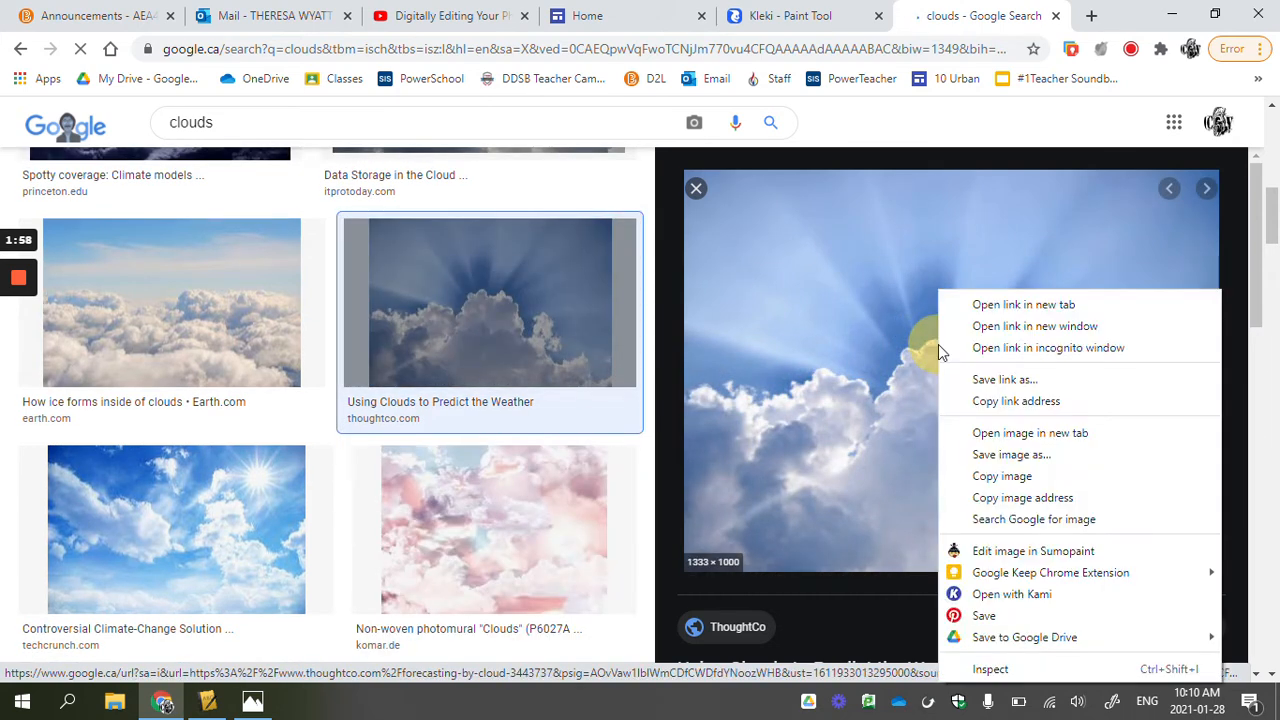
pyautogui.click(1033, 453)
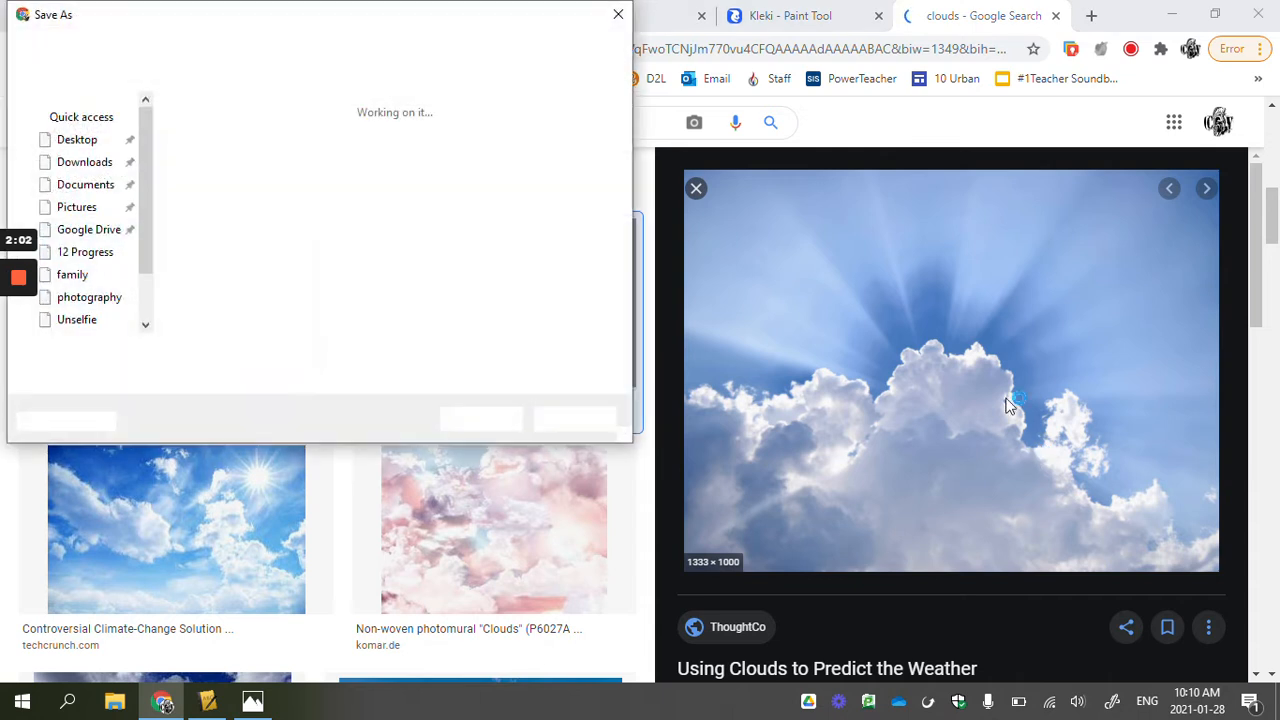
pyautogui.click(98, 162)
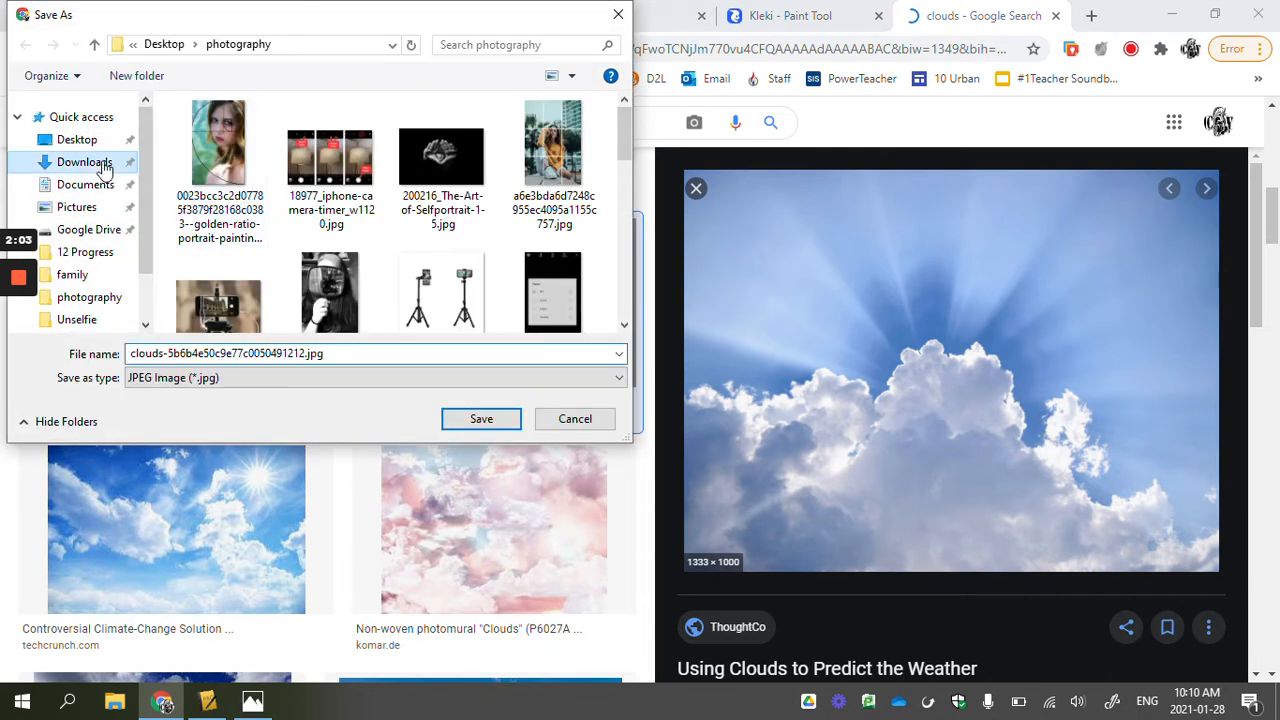
pyautogui.click(480, 418)
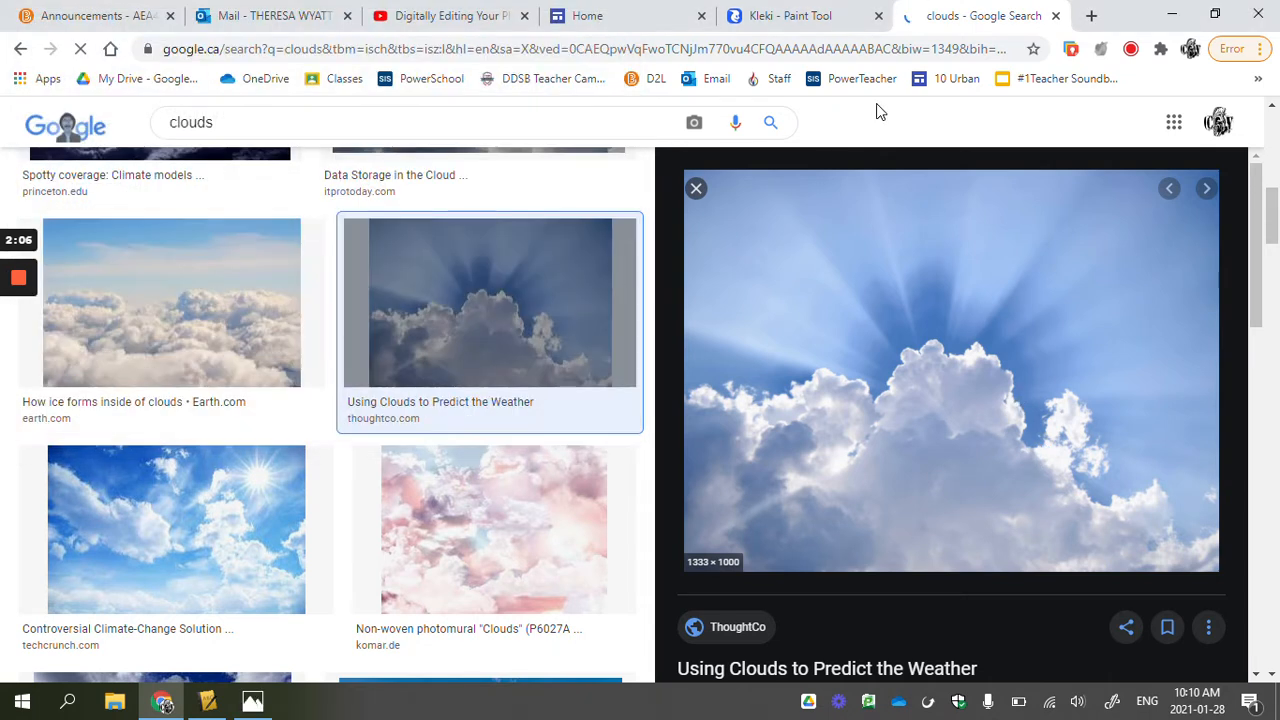
# Step: Switch to Kleki and import the downloaded clouds JPG from Downloads as a new layer, keeping its default placement
pyautogui.click(800, 22)
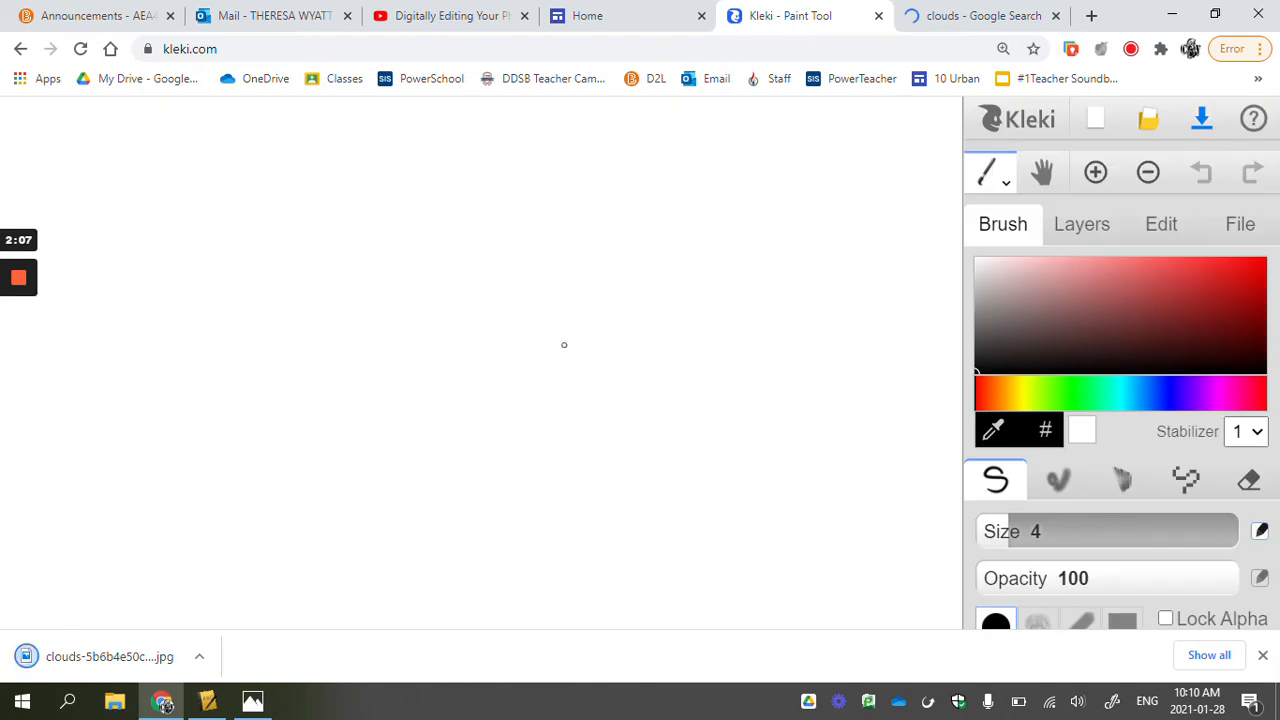
pyautogui.click(1201, 118)
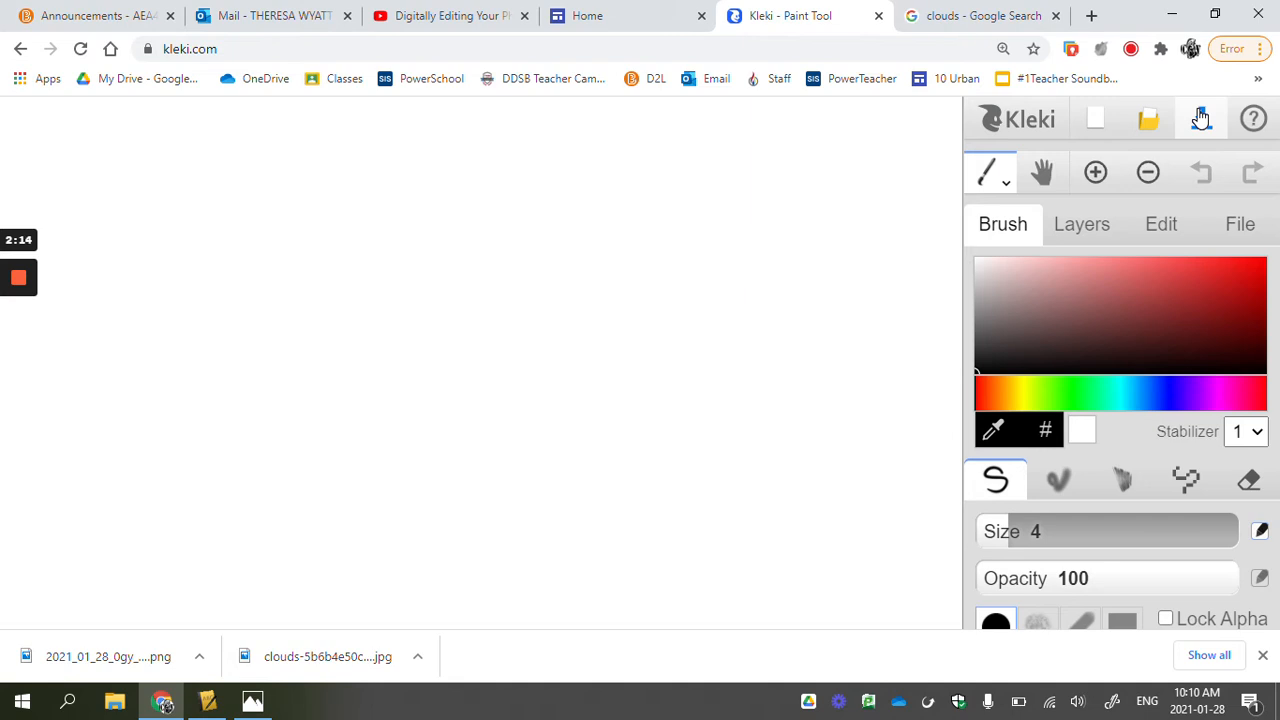
pyautogui.click(1148, 120)
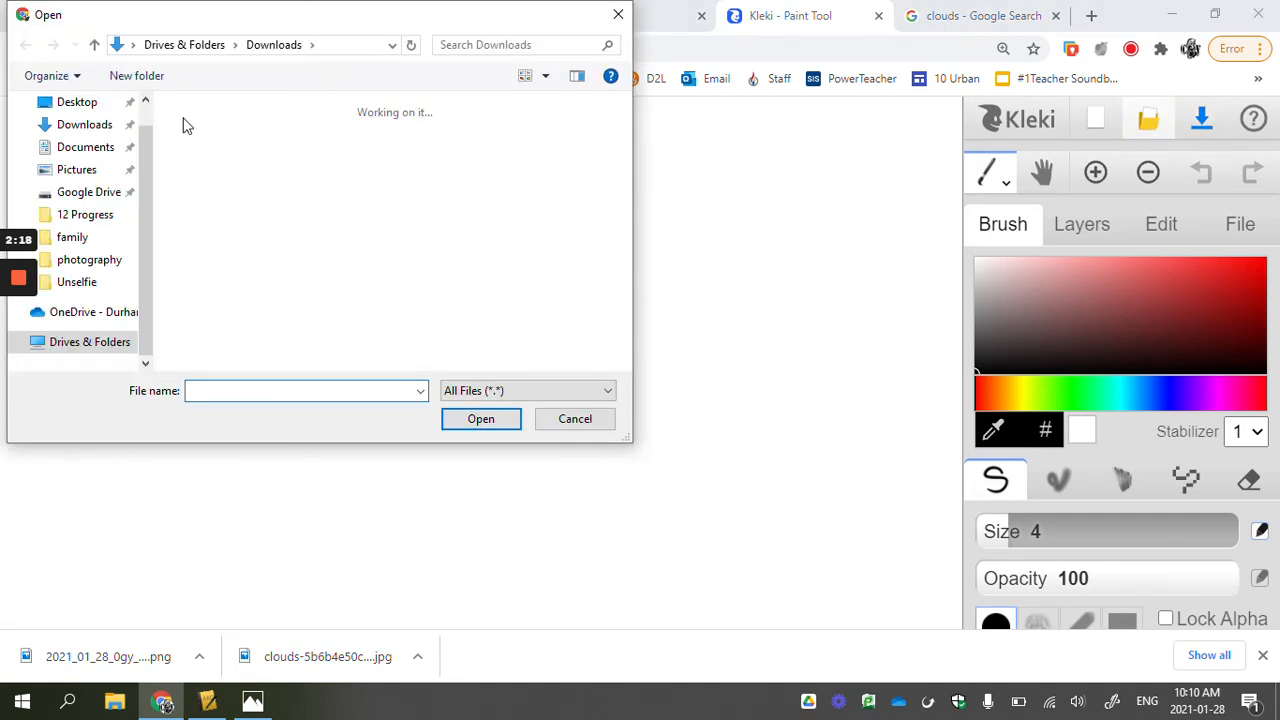
pyautogui.click(83, 126)
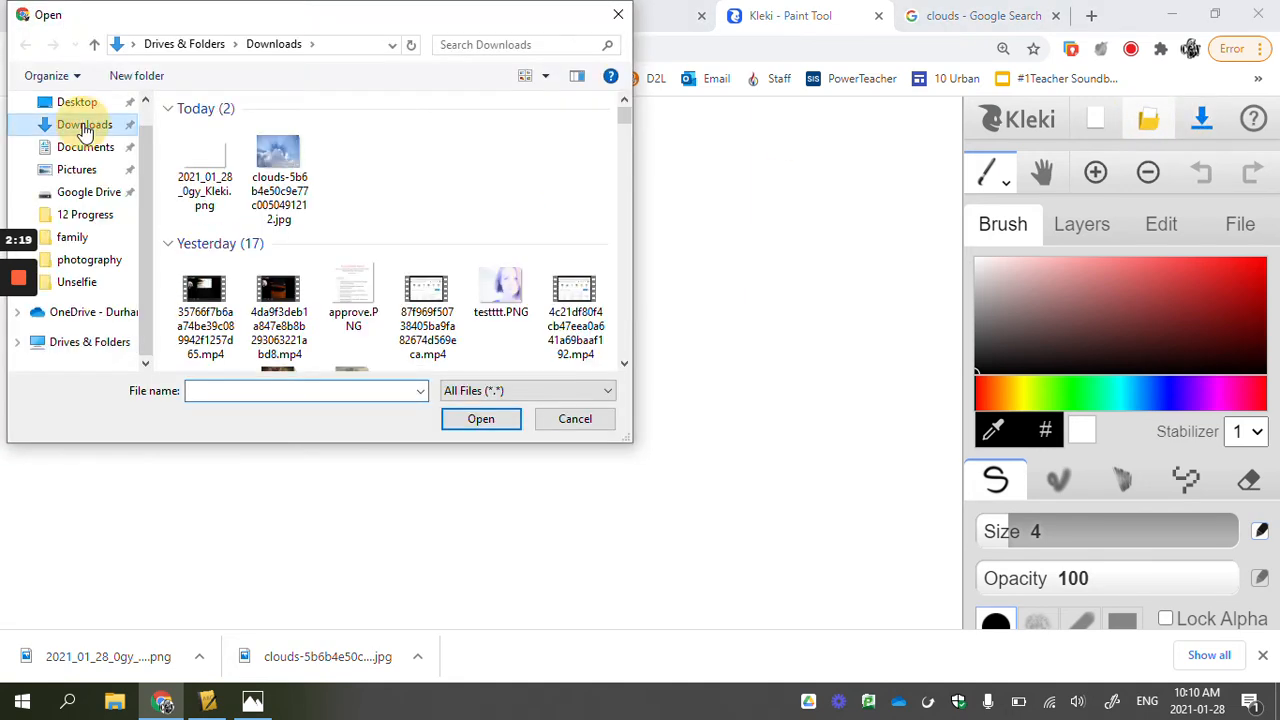
pyautogui.click(272, 150)
pyautogui.click(484, 419)
pyautogui.click(484, 419)
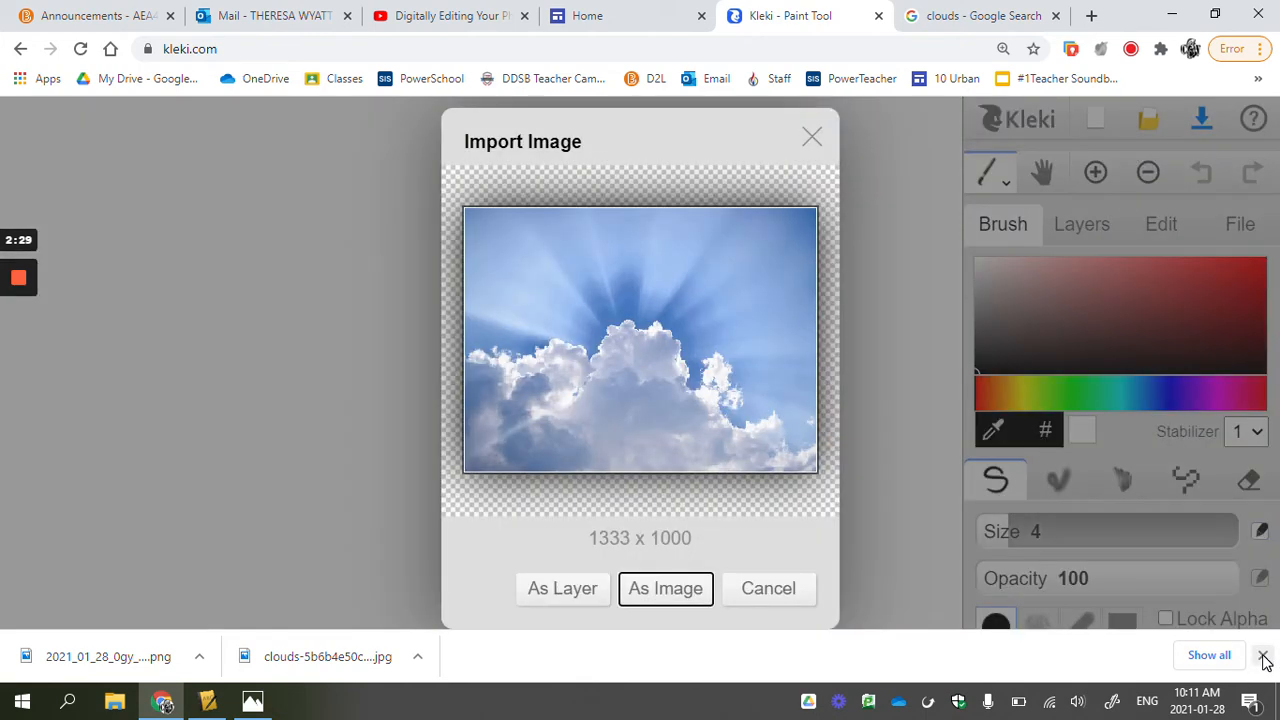
pyautogui.click(1263, 657)
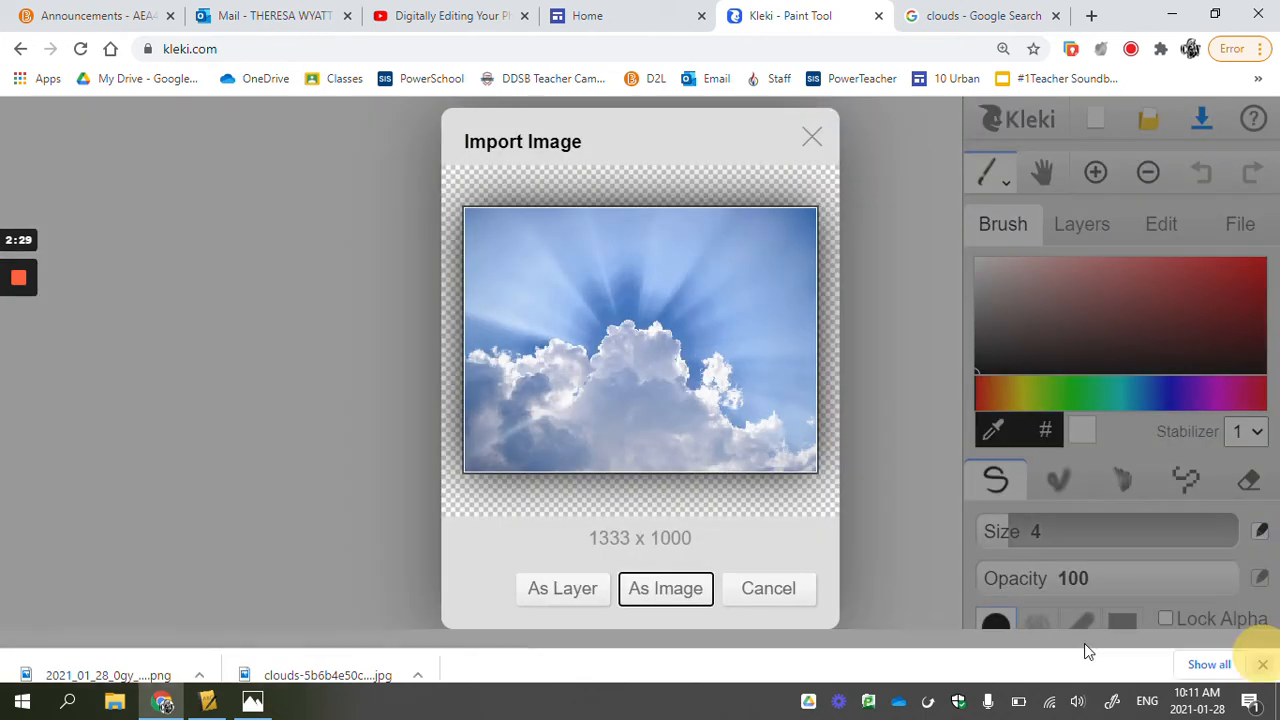
pyautogui.click(568, 590)
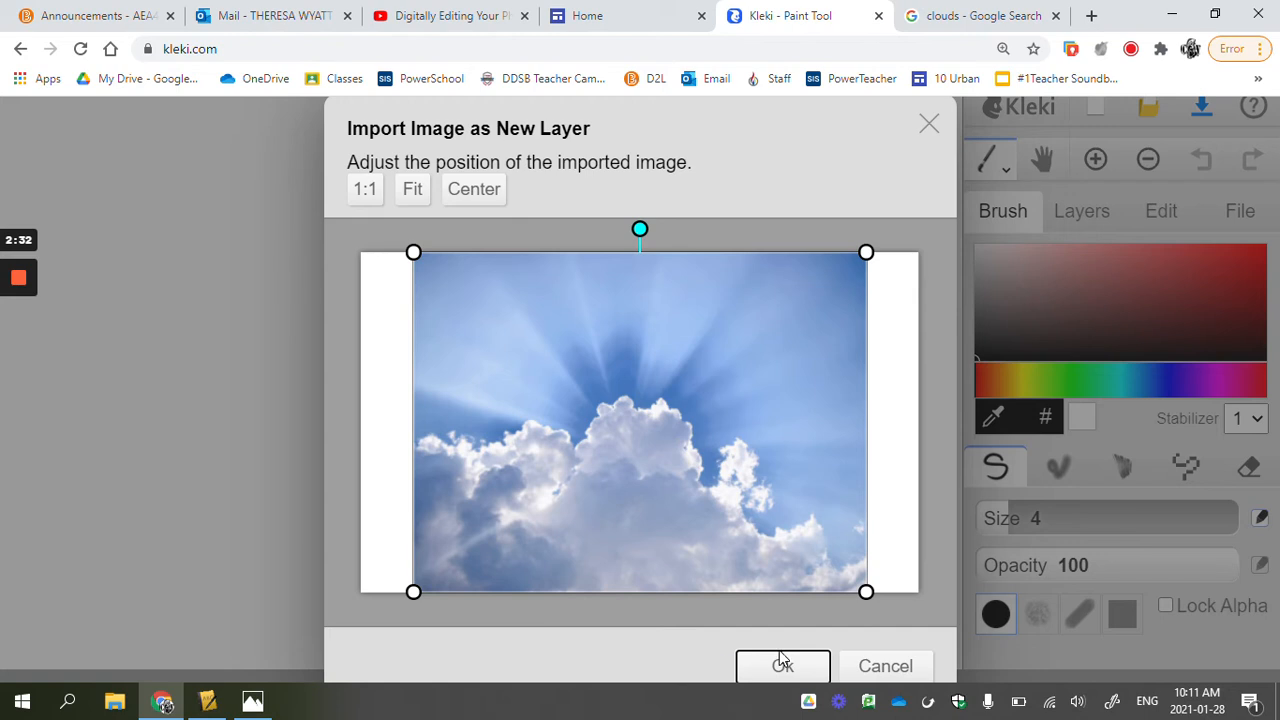
pyautogui.click(781, 663)
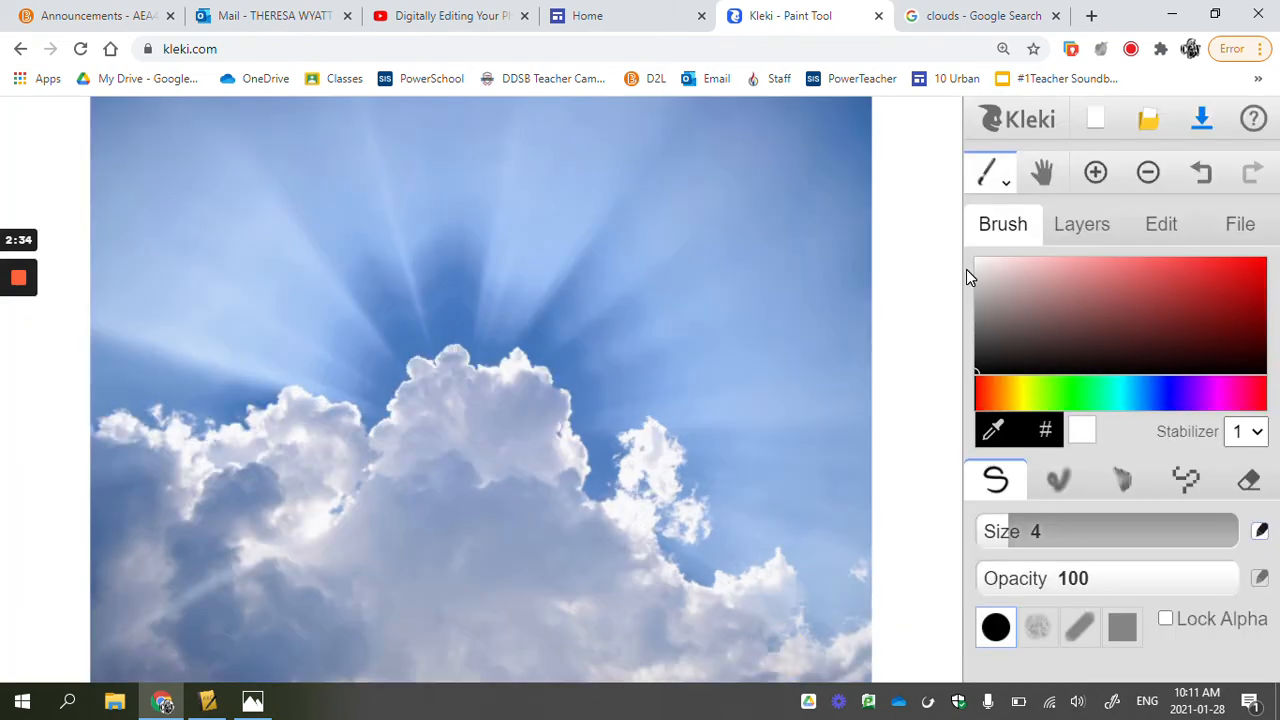
# Step: Import testttt.PNG from Downloads as a new layer over the clouds, keeping its default placement
pyautogui.click(1146, 118)
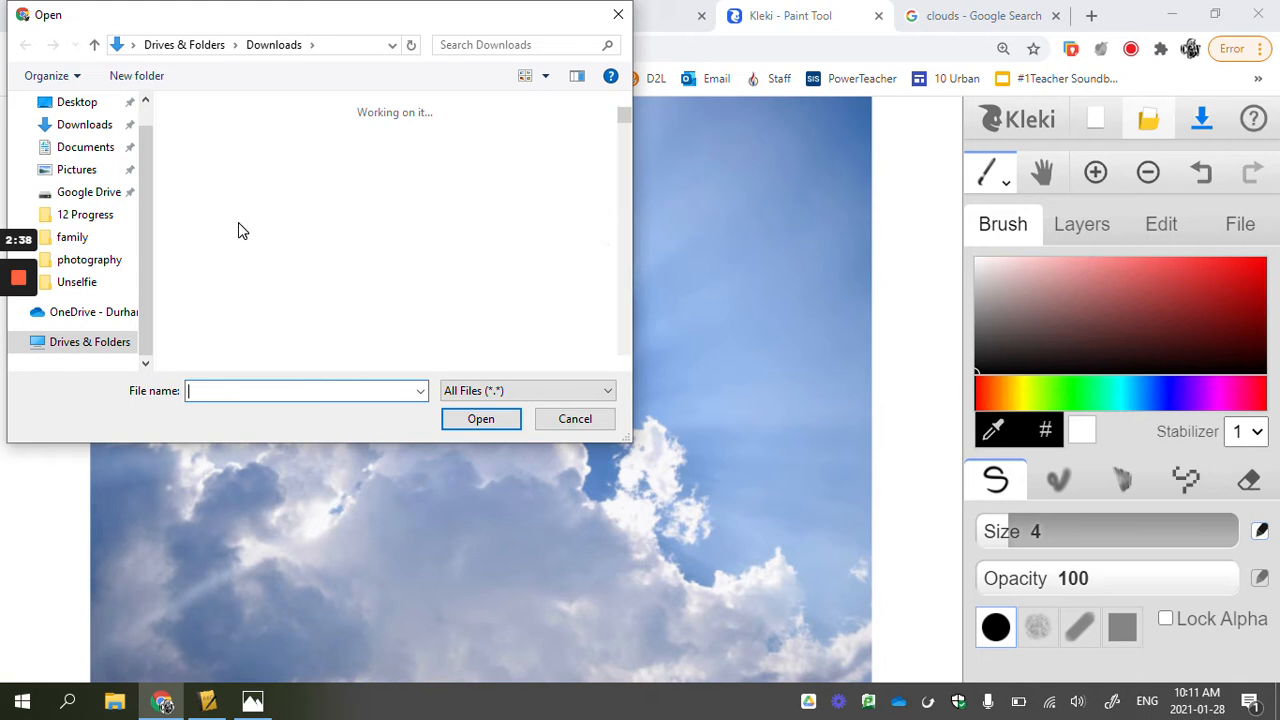
pyautogui.click(500, 288)
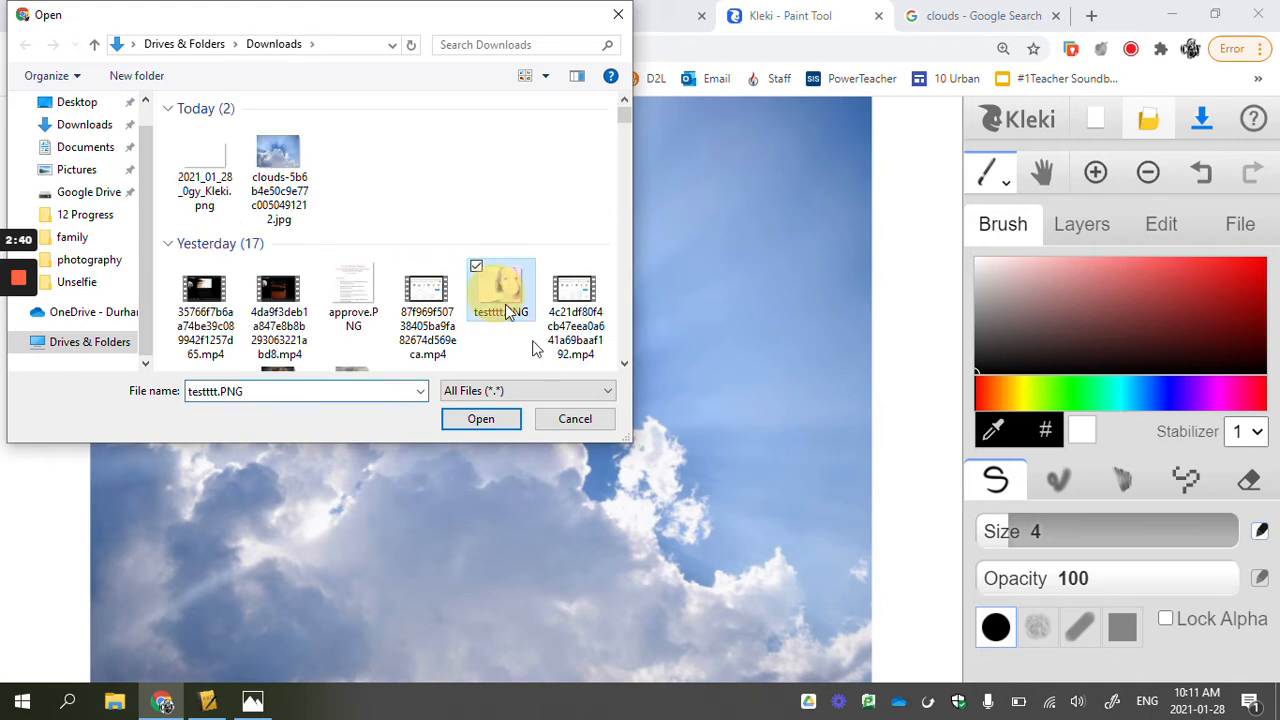
pyautogui.click(481, 419)
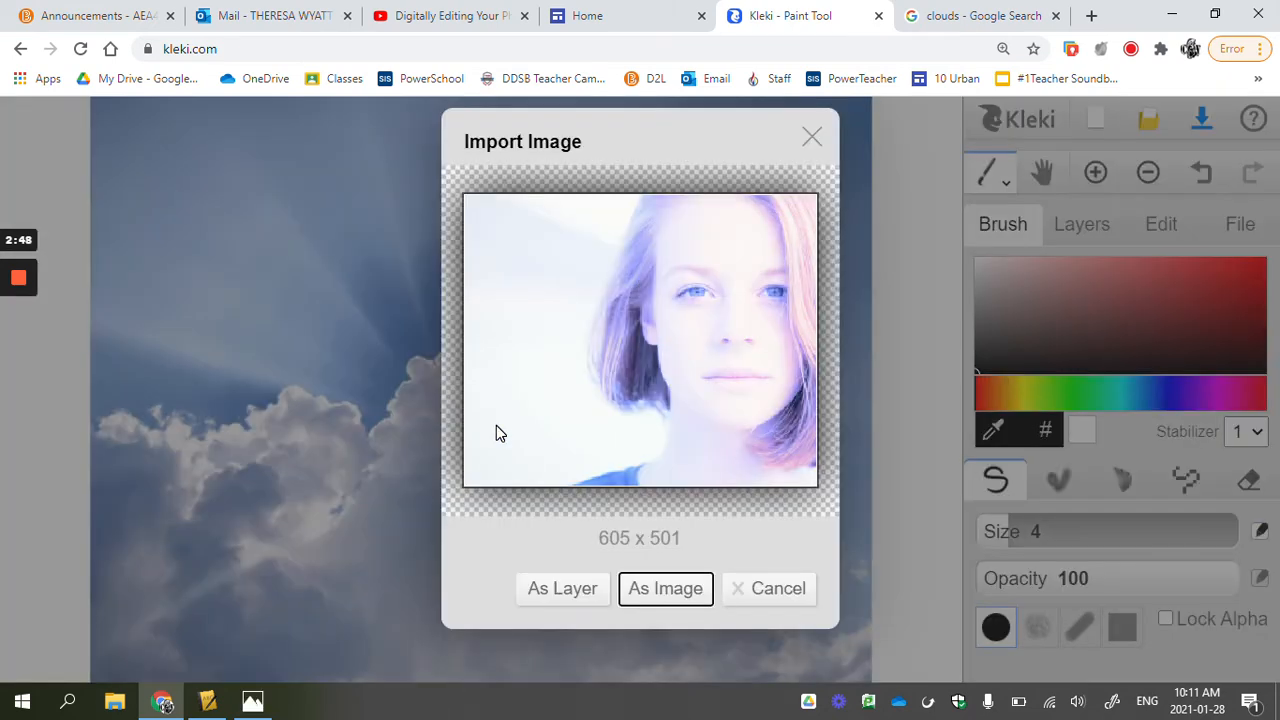
pyautogui.click(580, 597)
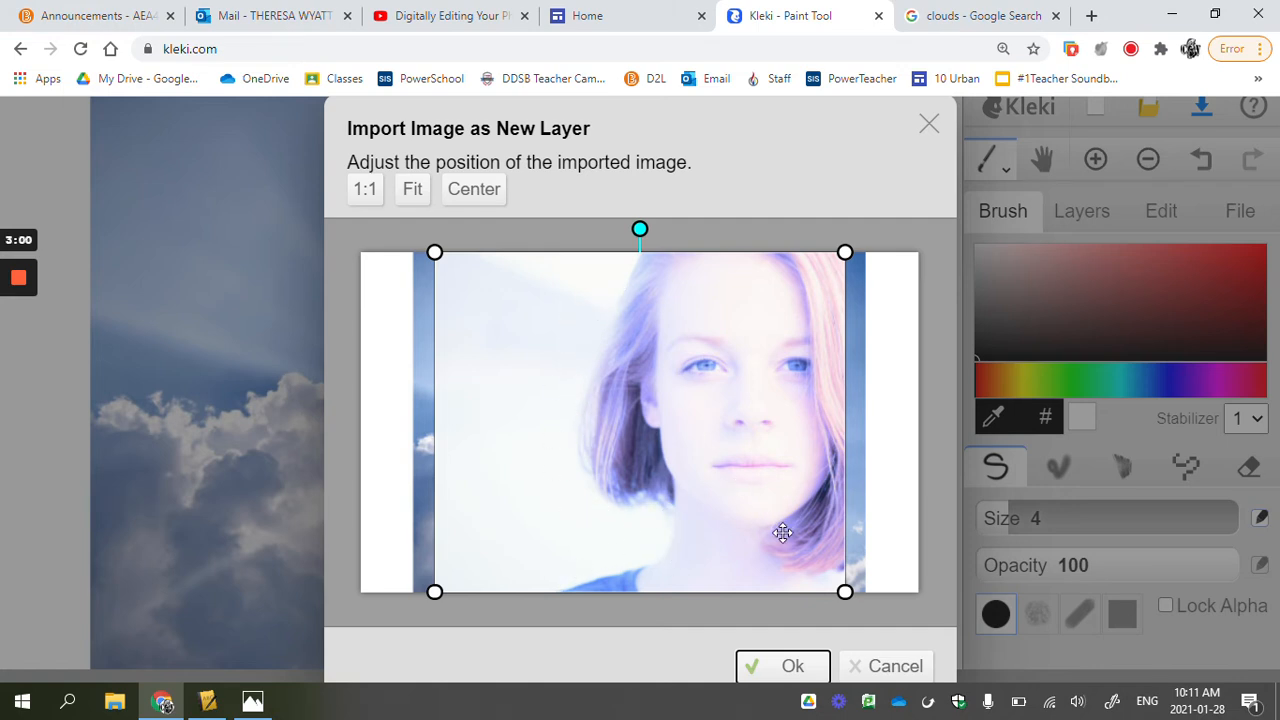
pyautogui.click(792, 667)
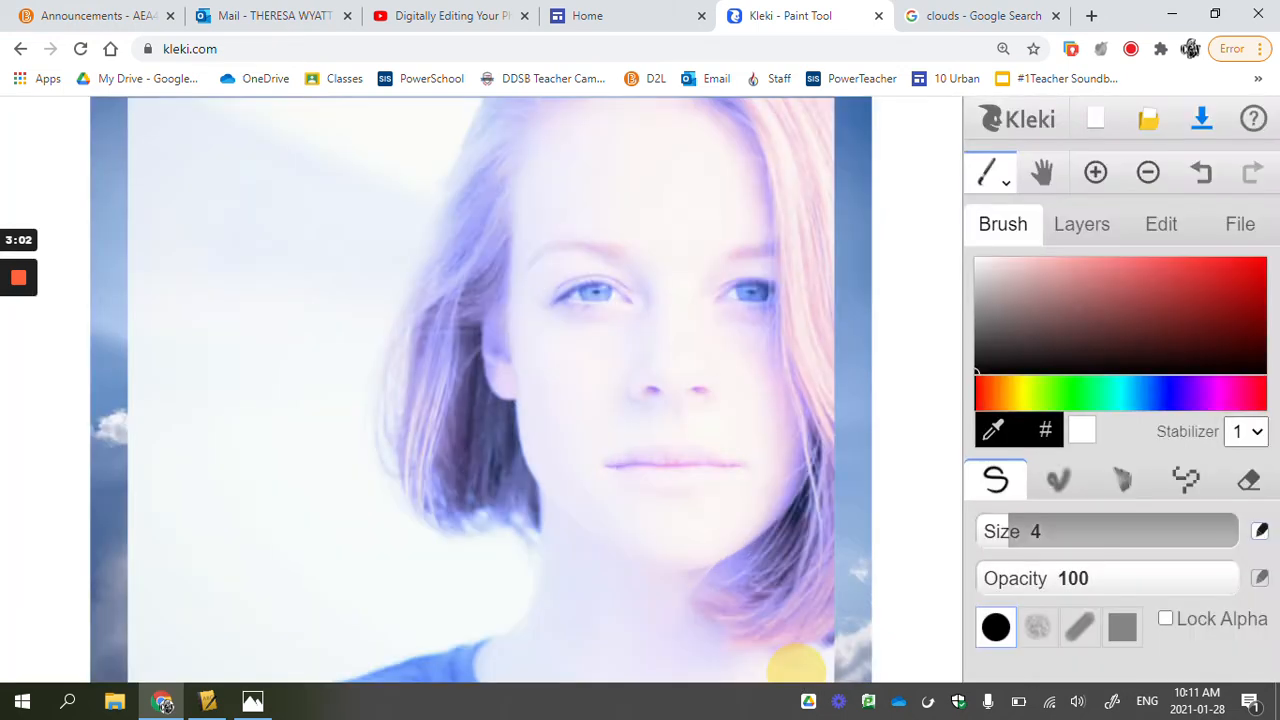
# Step: Erase the pale backdrop around the hair, neck and shoulder on Layer 3 with the Eraser at size 60 and opacity 100
pyautogui.click(1088, 224)
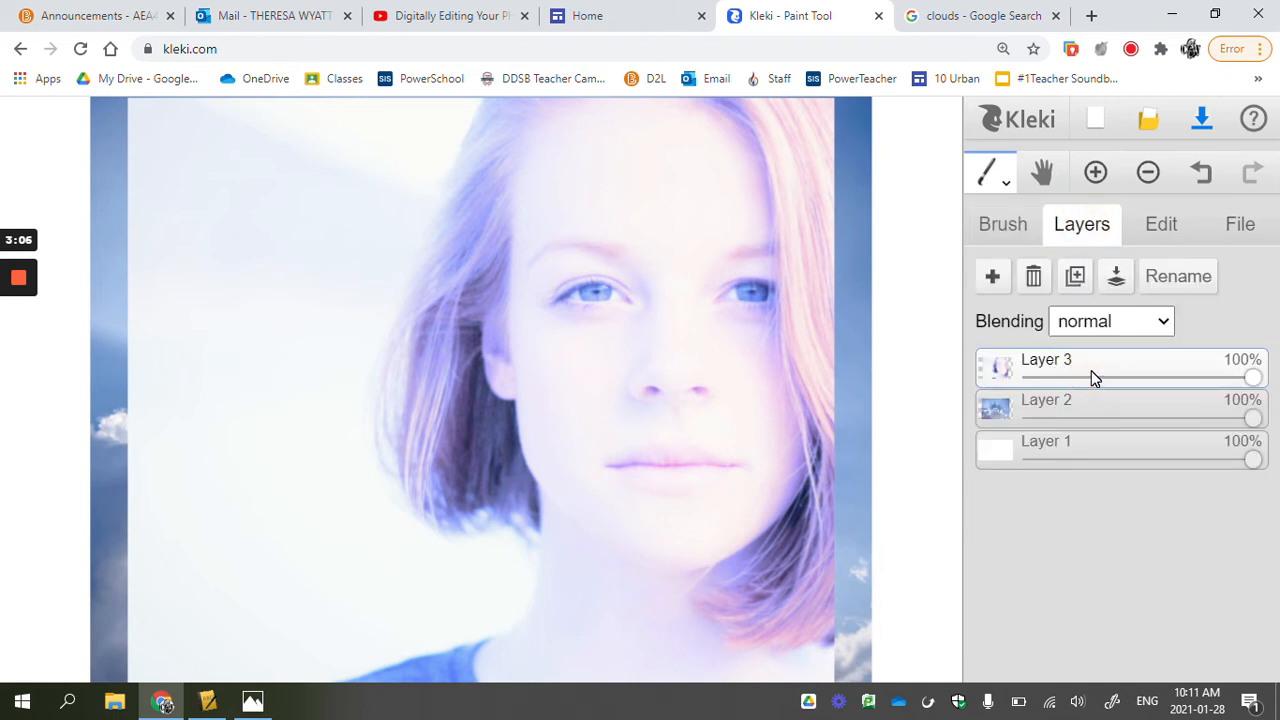
pyautogui.click(1008, 225)
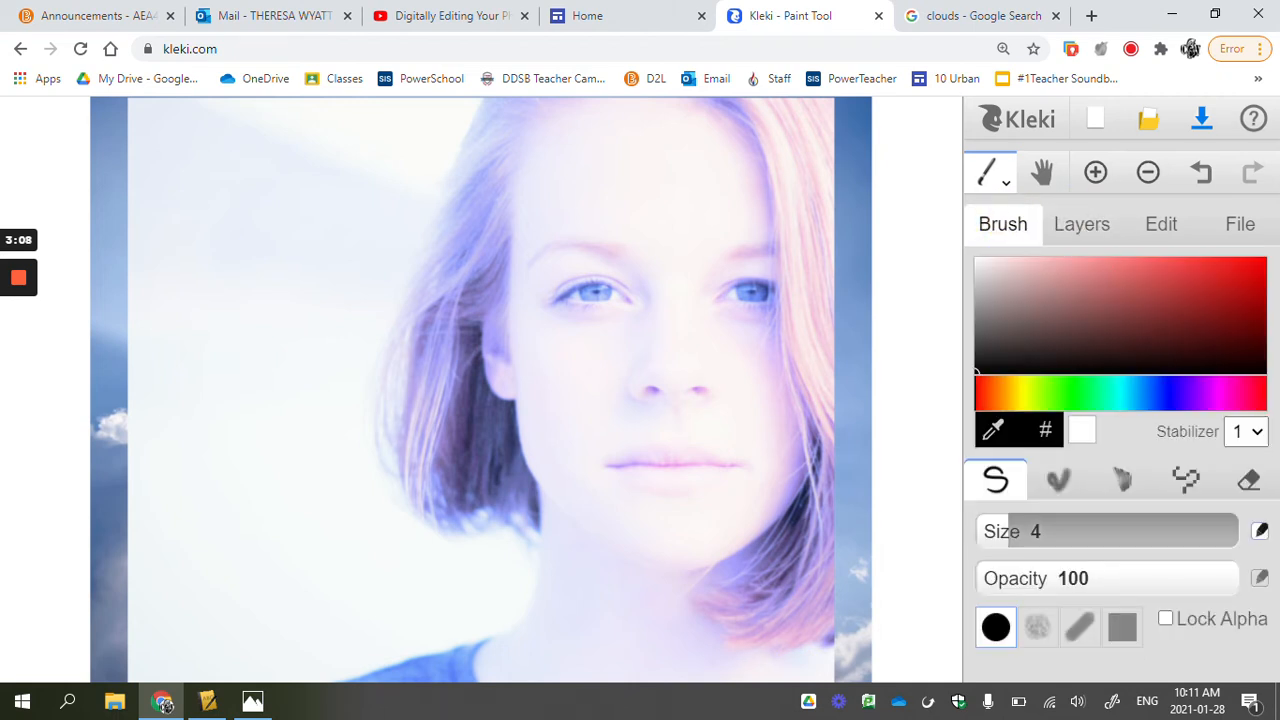
pyautogui.click(1249, 481)
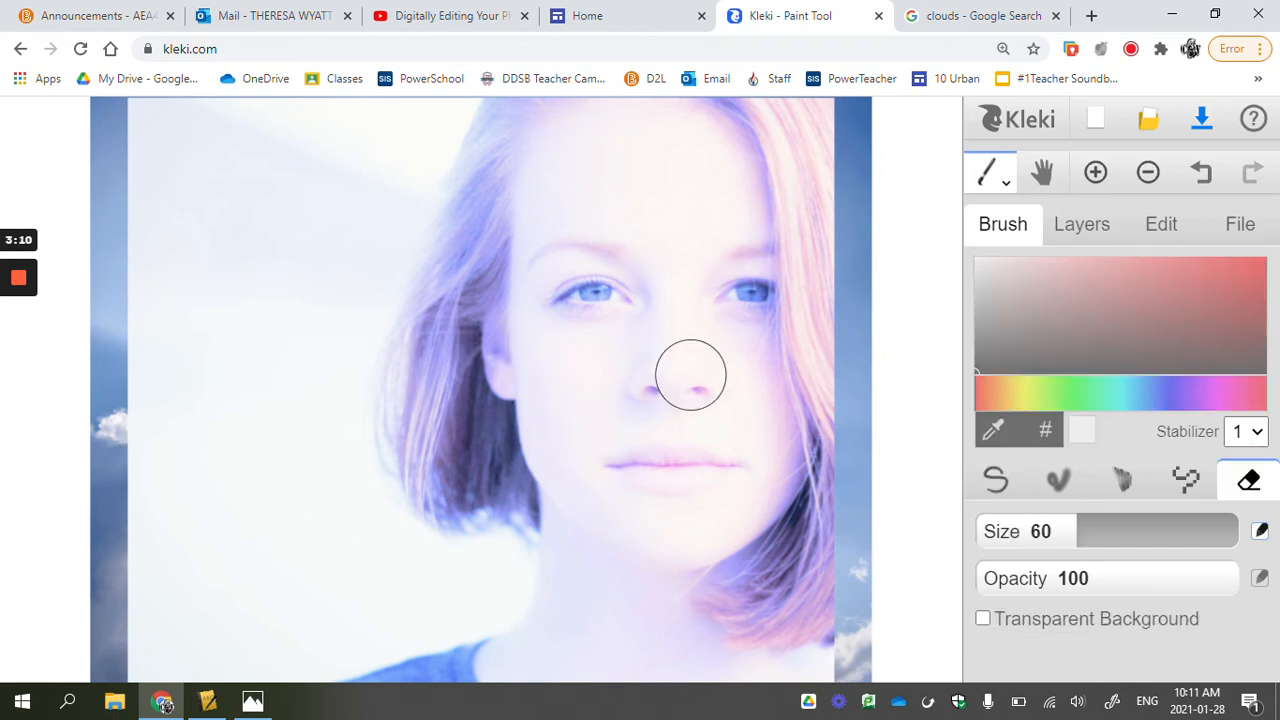
pyautogui.moveTo(351, 268)
pyautogui.mouseDown()
pyautogui.moveTo(384, 176)
pyautogui.moveTo(247, 327)
pyautogui.moveTo(217, 313)
pyautogui.moveTo(223, 251)
pyautogui.moveTo(170, 260)
pyautogui.moveTo(144, 240)
pyautogui.moveTo(141, 128)
pyautogui.moveTo(213, 106)
pyautogui.moveTo(143, 108)
pyautogui.moveTo(258, 101)
pyautogui.moveTo(210, 182)
pyautogui.moveTo(259, 150)
pyautogui.moveTo(194, 162)
pyautogui.moveTo(185, 423)
pyautogui.moveTo(139, 375)
pyautogui.moveTo(172, 446)
pyautogui.moveTo(140, 561)
pyautogui.moveTo(131, 453)
pyautogui.moveTo(136, 669)
pyautogui.moveTo(229, 667)
pyautogui.moveTo(214, 557)
pyautogui.moveTo(241, 395)
pyautogui.moveTo(200, 425)
pyautogui.moveTo(175, 612)
pyautogui.moveTo(190, 626)
pyautogui.moveTo(275, 373)
pyautogui.moveTo(299, 319)
pyautogui.moveTo(338, 292)
pyautogui.moveTo(324, 466)
pyautogui.moveTo(436, 112)
pyautogui.moveTo(357, 107)
pyautogui.moveTo(298, 164)
pyautogui.moveTo(310, 162)
pyautogui.moveTo(336, 462)
pyautogui.moveTo(357, 507)
pyautogui.moveTo(431, 556)
pyautogui.mouseUp()
pyautogui.moveTo(473, 569)
pyautogui.mouseDown()
pyautogui.moveTo(252, 696)
pyautogui.moveTo(387, 552)
pyautogui.moveTo(400, 584)
pyautogui.moveTo(411, 578)
pyautogui.moveTo(296, 518)
pyautogui.moveTo(269, 555)
pyautogui.moveTo(318, 591)
pyautogui.moveTo(291, 607)
pyautogui.moveTo(274, 574)
pyautogui.mouseUp()
pyautogui.click(821, 463)
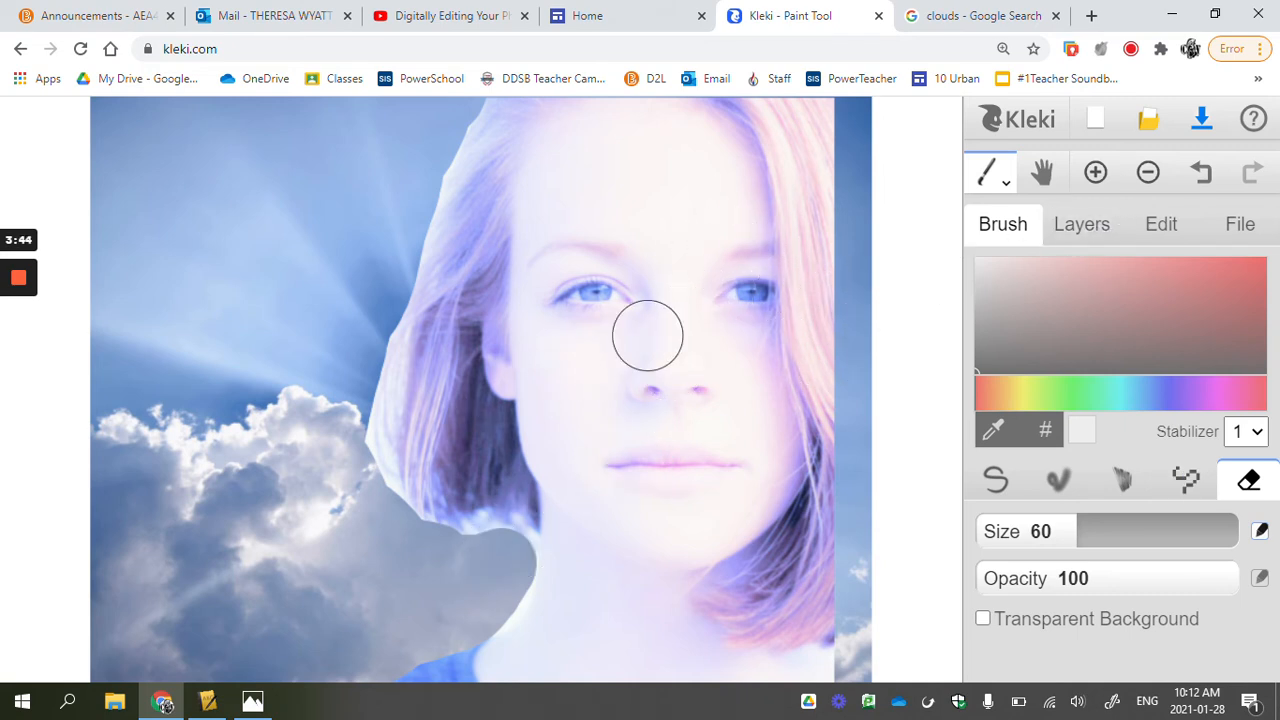
pyautogui.moveTo(345, 416)
pyautogui.mouseDown()
pyautogui.moveTo(382, 522)
pyautogui.moveTo(414, 549)
pyautogui.moveTo(463, 560)
pyautogui.moveTo(395, 458)
pyautogui.mouseUp()
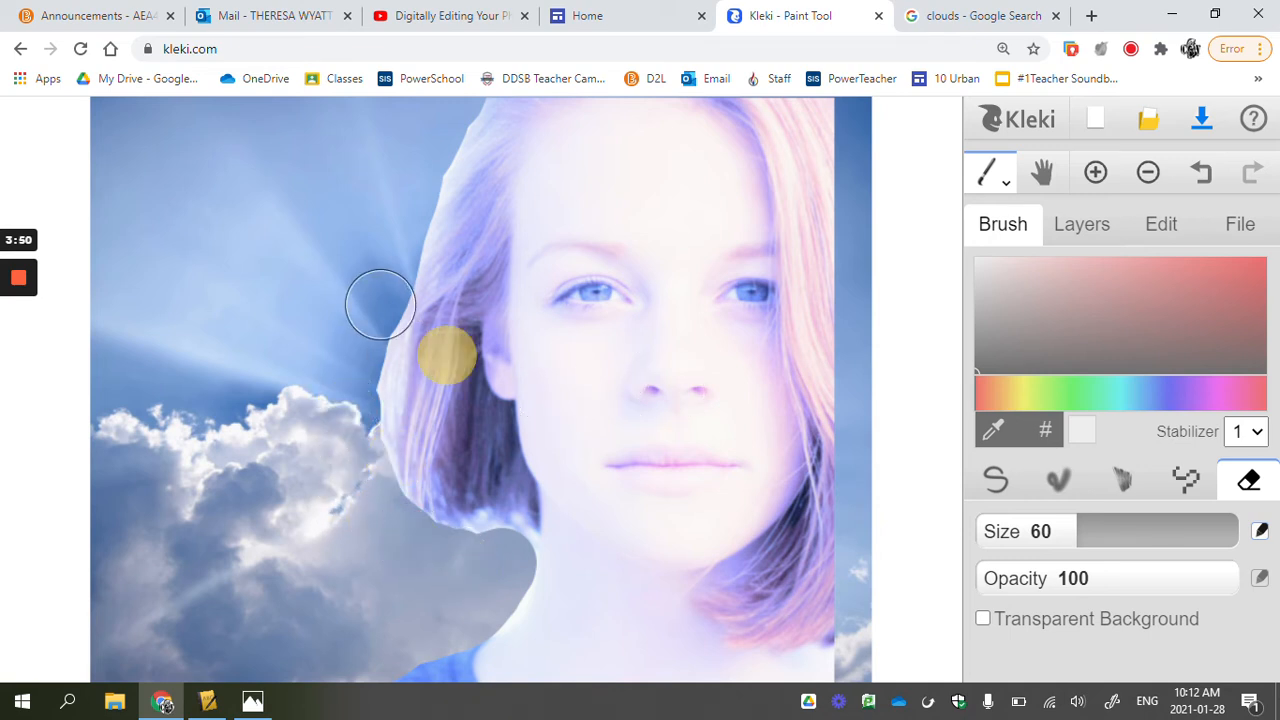
# Step: Transform the portrait layer, moving it horizontally to X 550 so it meets the edge of the cloud image
pyautogui.click(1083, 230)
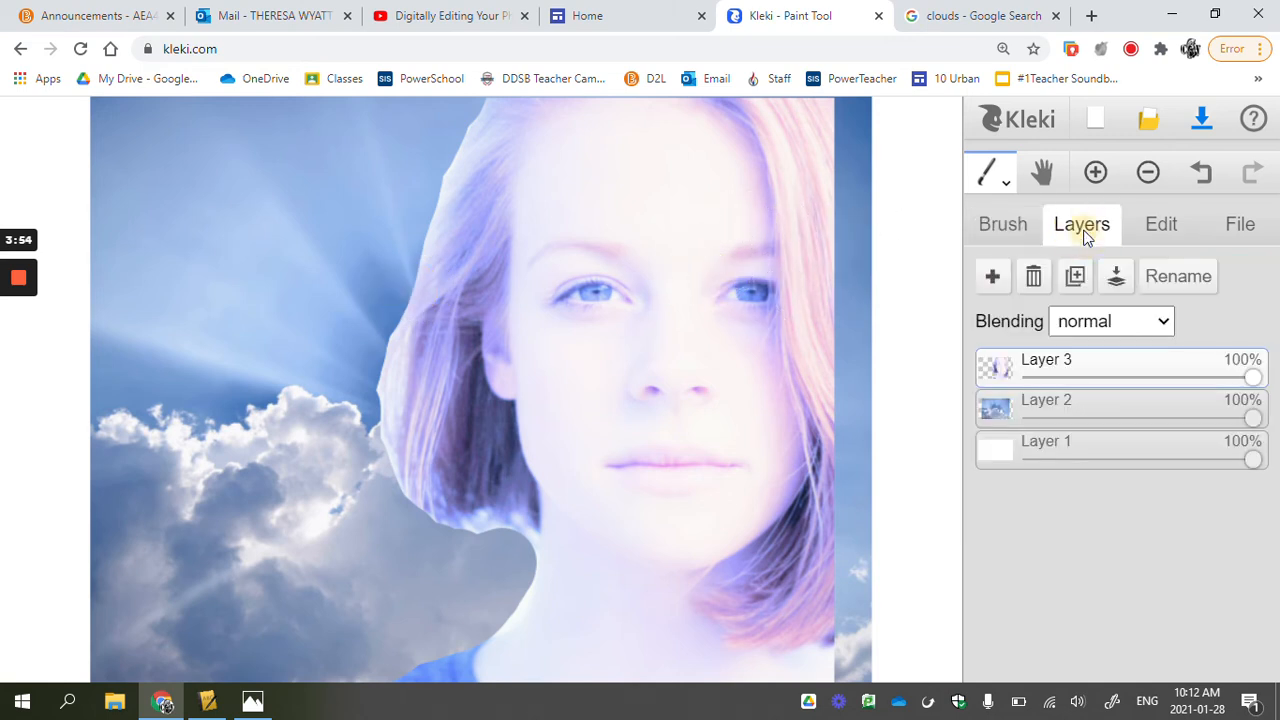
pyautogui.click(1004, 222)
pyautogui.click(1166, 224)
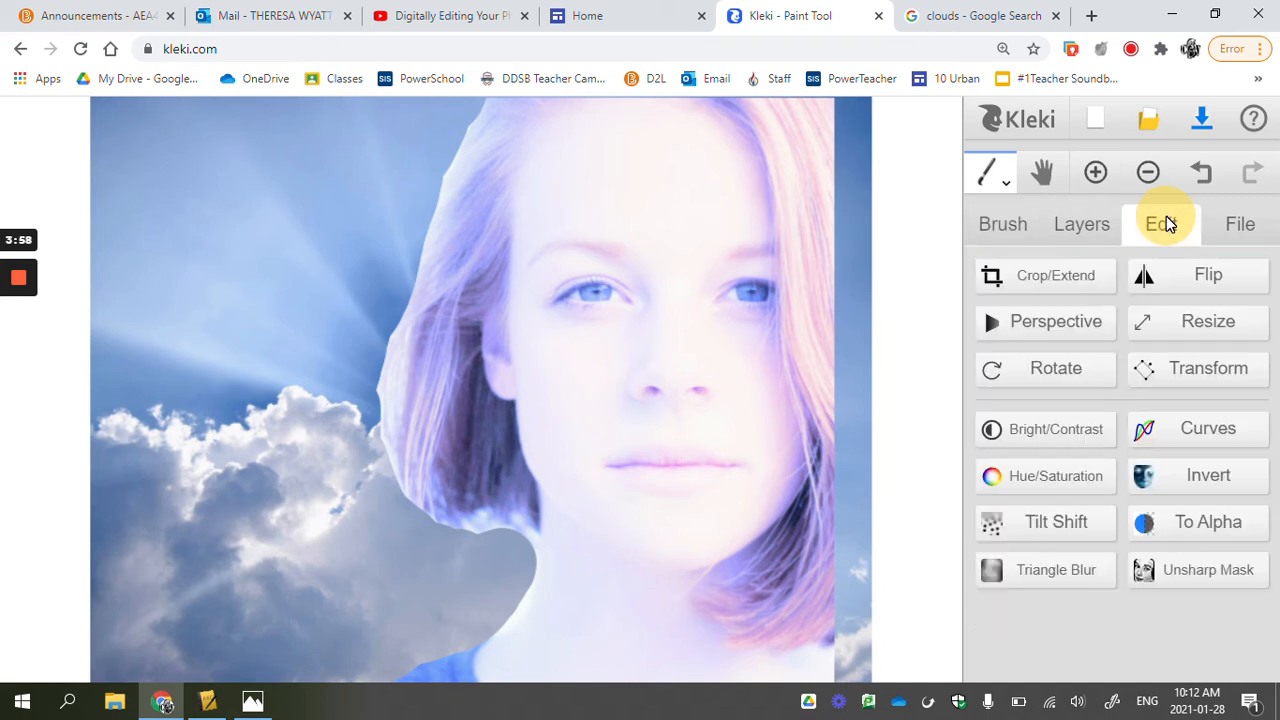
pyautogui.click(1192, 370)
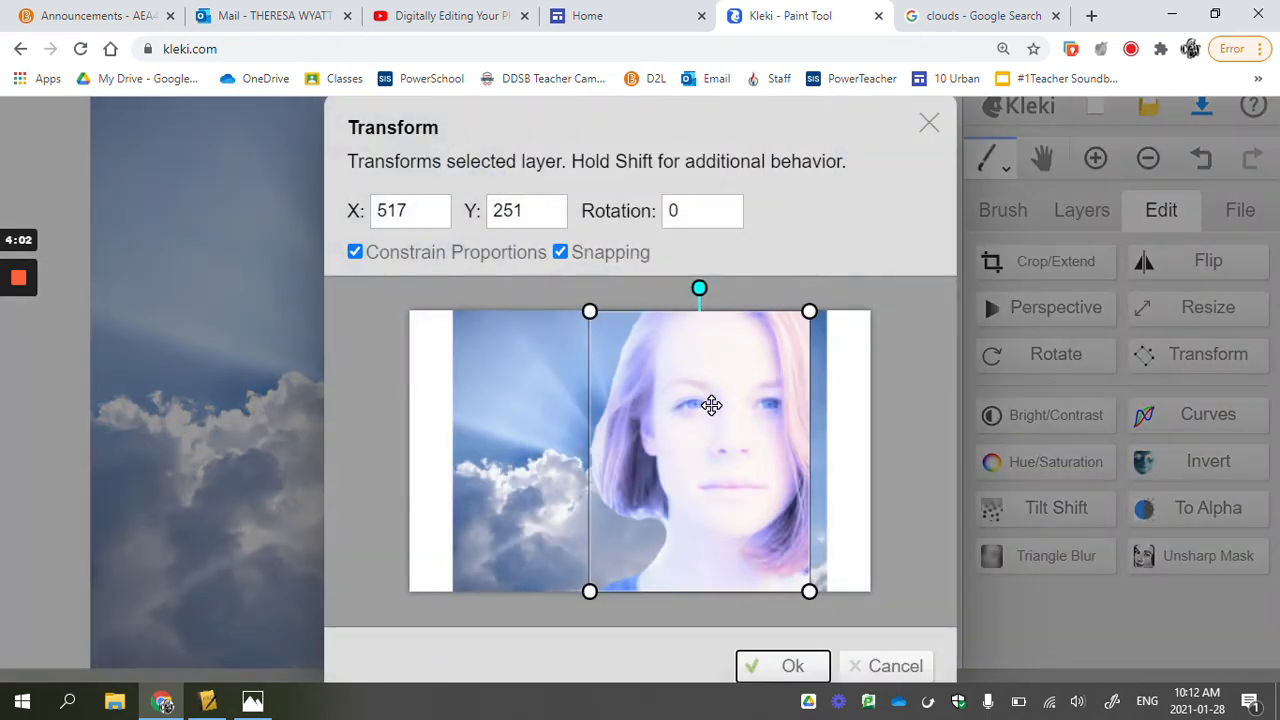
pyautogui.moveTo(711, 404); pyautogui.dragTo(730, 404)
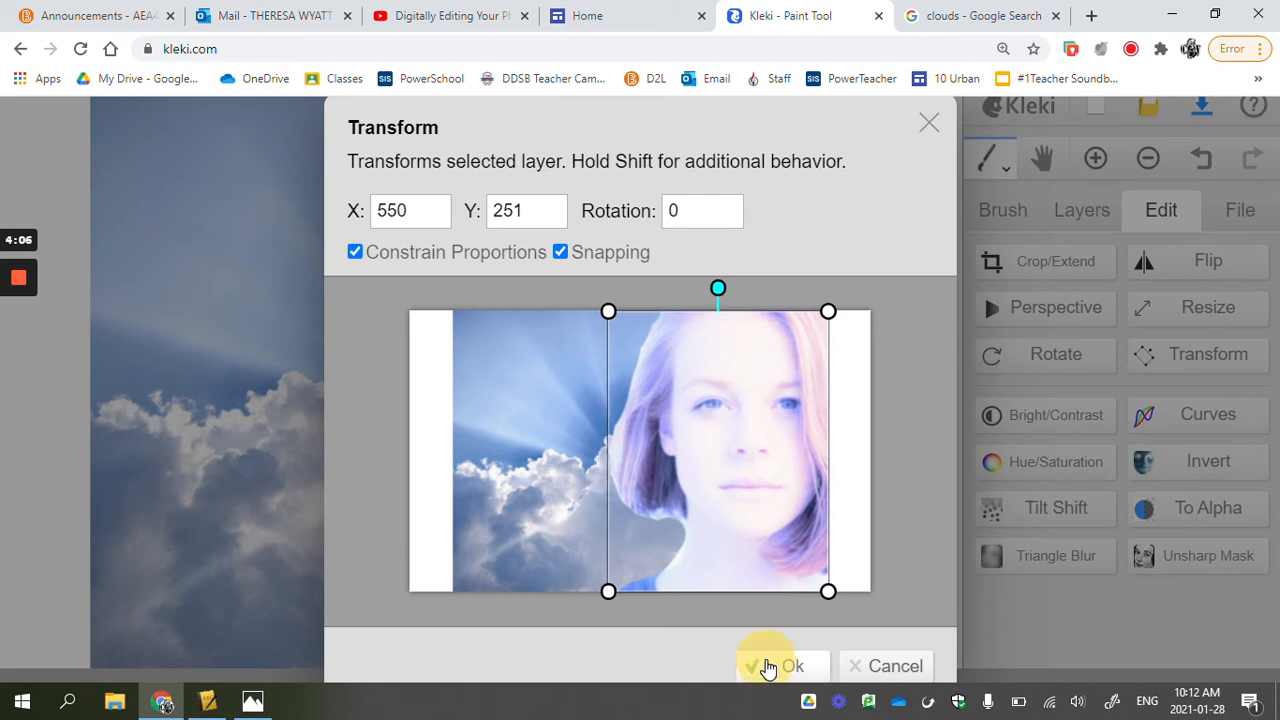
pyautogui.click(768, 665)
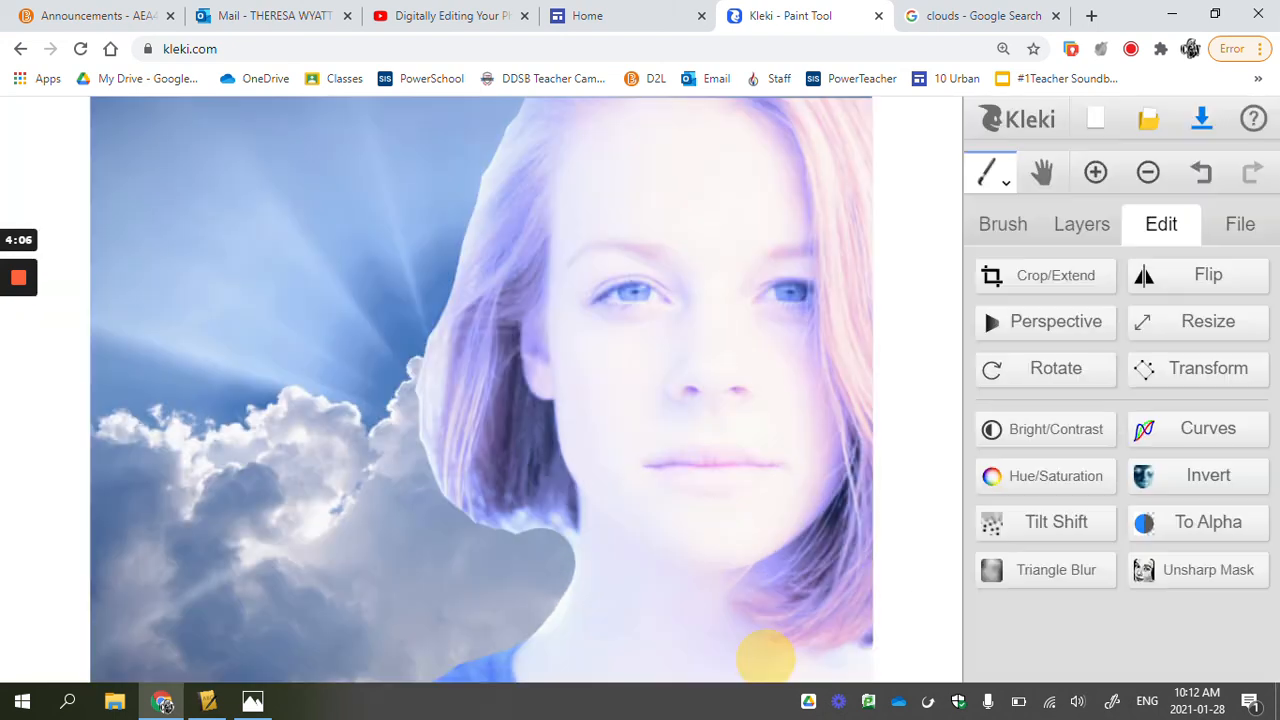
# Step: Lower the opacity of Layer 3 to 70% so the clouds blend through the portrait
pyautogui.click(1081, 222)
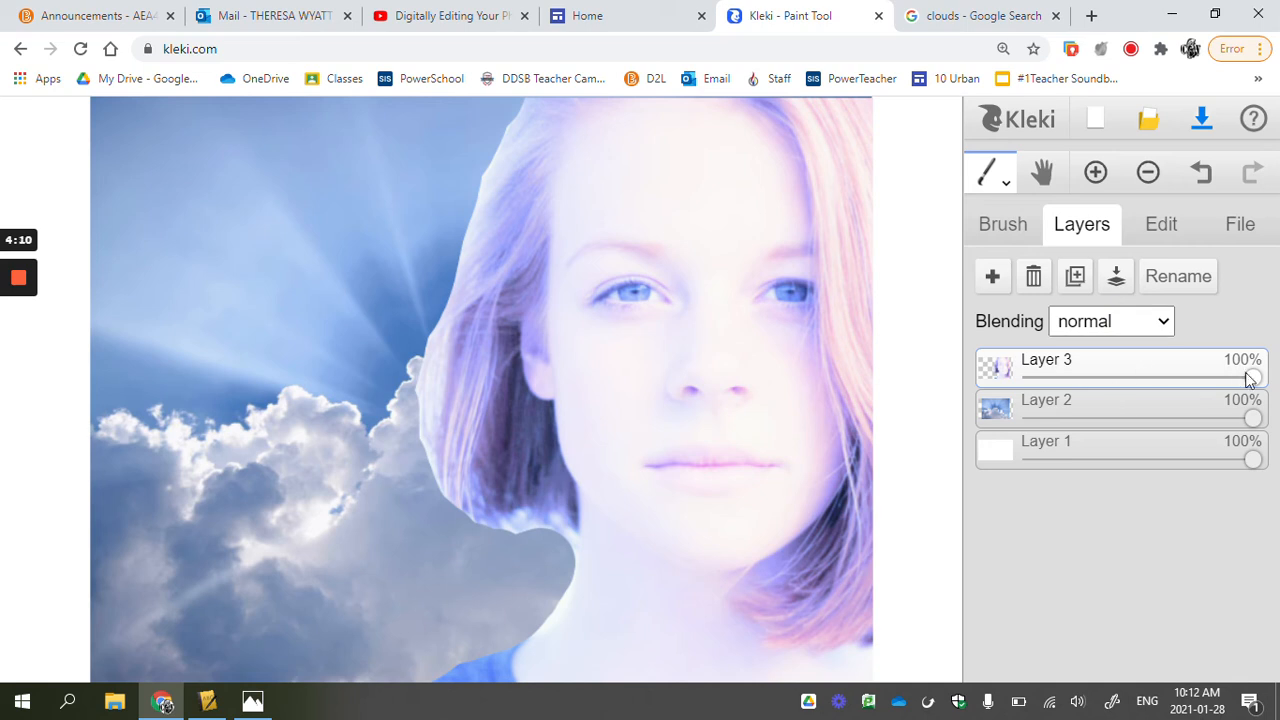
pyautogui.moveTo(1251, 373); pyautogui.dragTo(1198, 376)
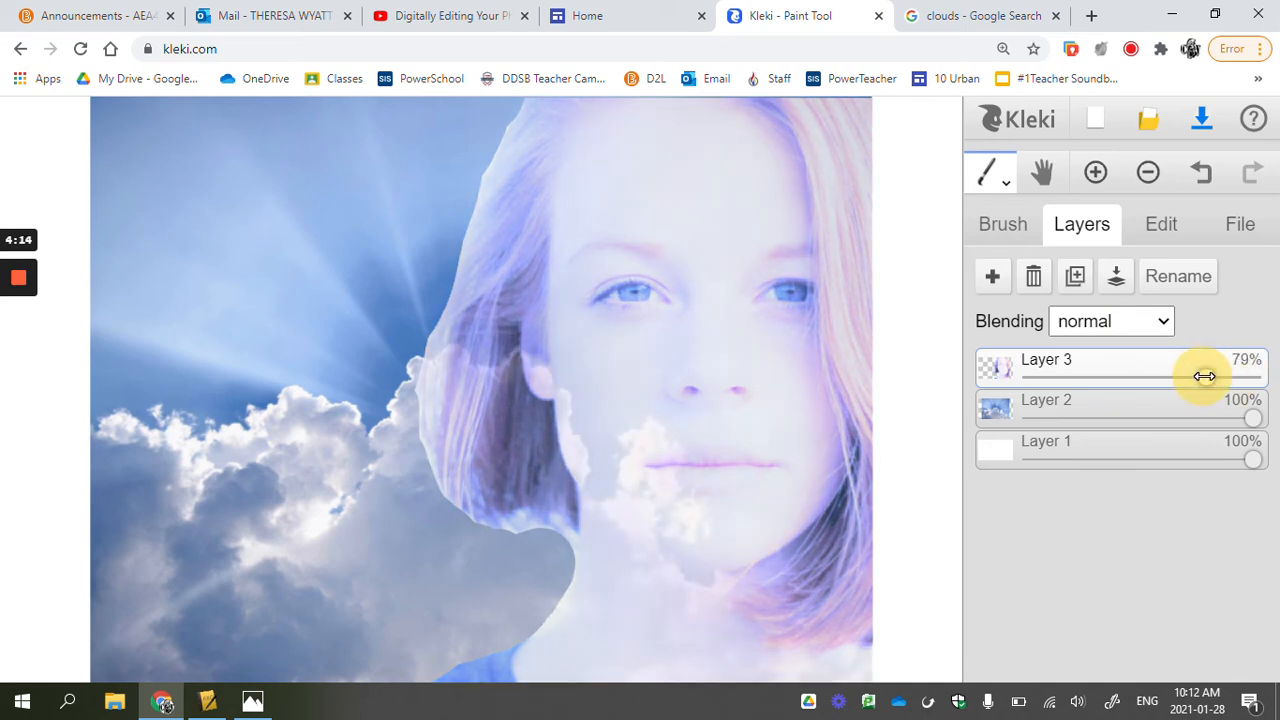
pyautogui.moveTo(1204, 376); pyautogui.dragTo(1185, 378)
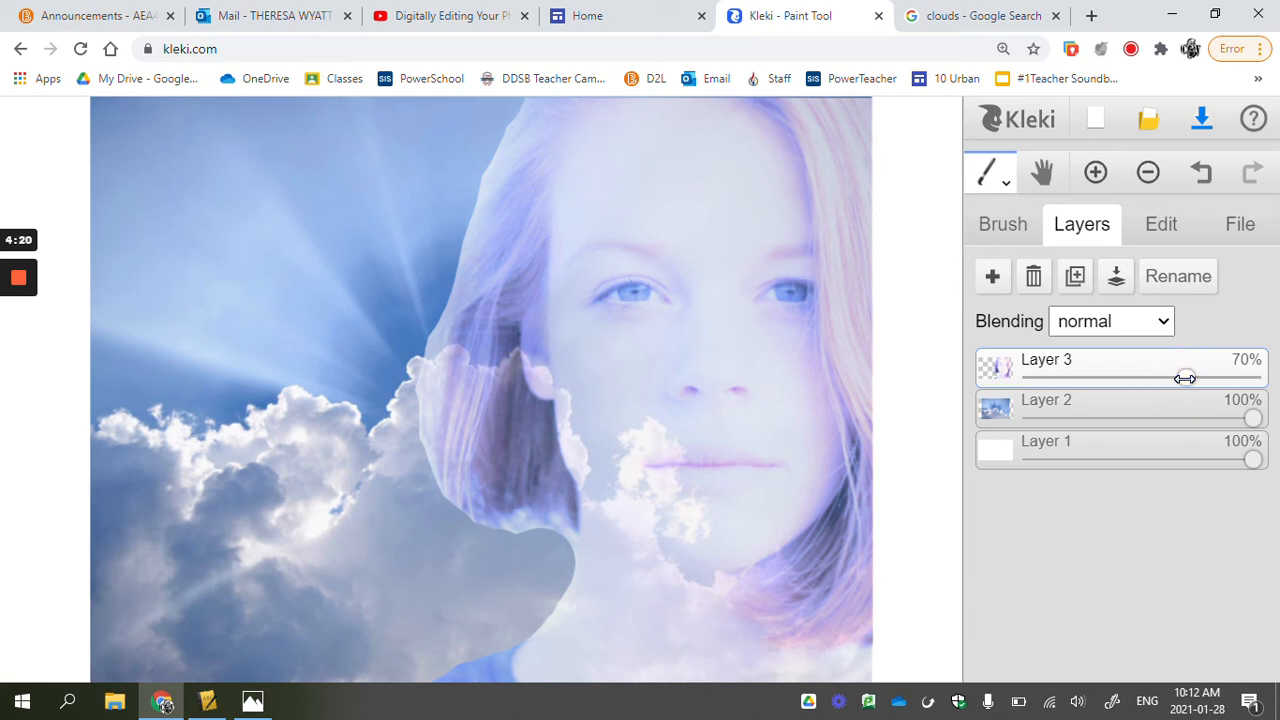
# Step: Soften the outer edges of the hair, neck and shoulder with the Eraser at size 60 and opacity 49
pyautogui.click(997, 221)
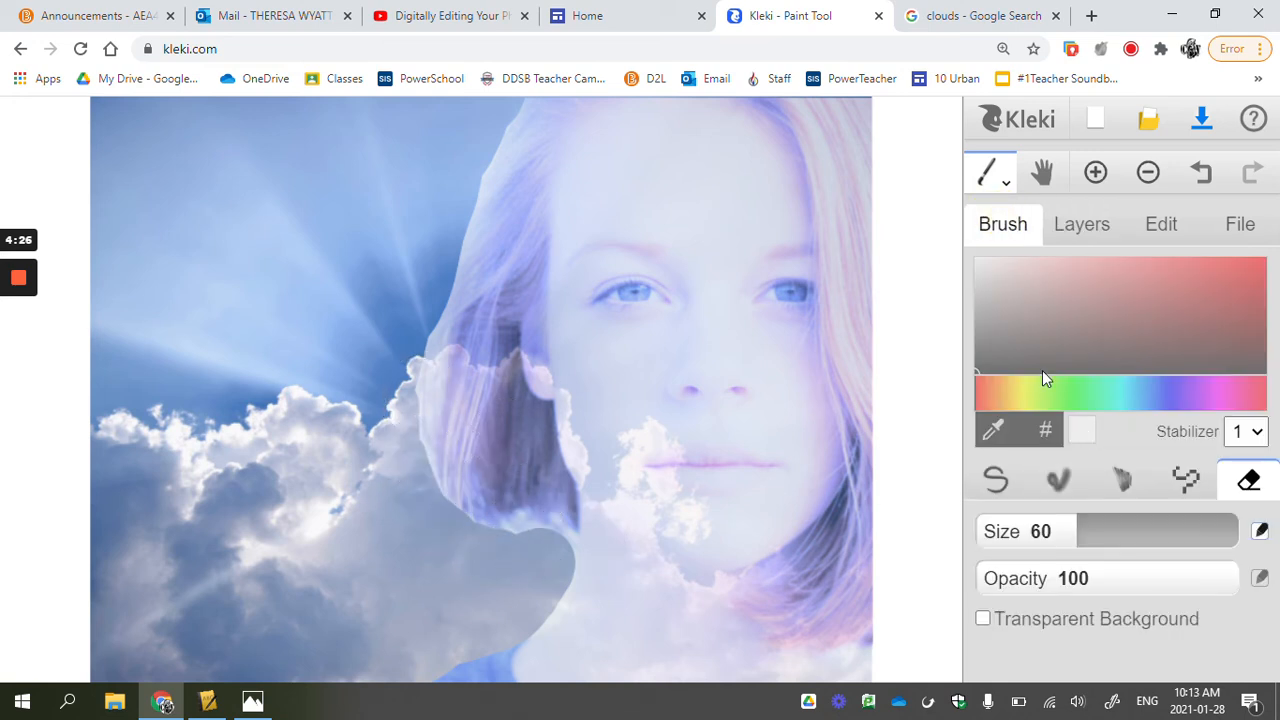
pyautogui.click(981, 268)
pyautogui.moveTo(1238, 572); pyautogui.dragTo(1104, 586)
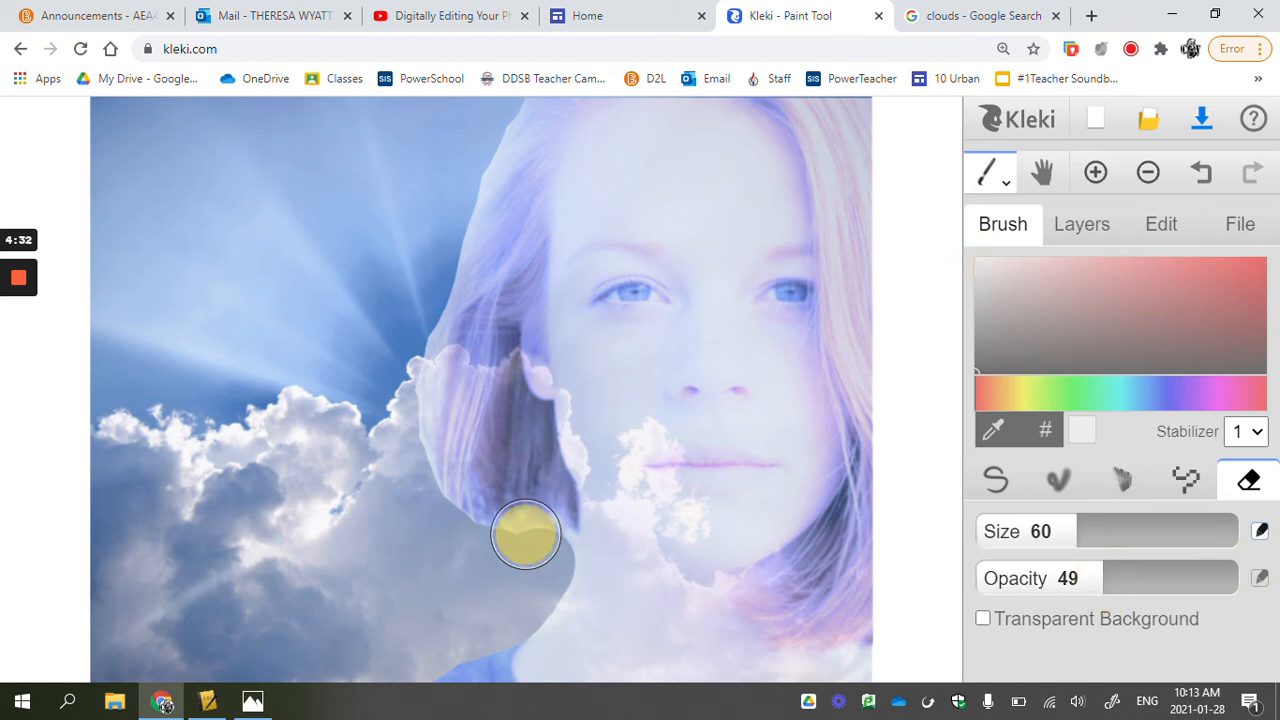
pyautogui.moveTo(525, 535)
pyautogui.mouseDown()
pyautogui.moveTo(442, 499)
pyautogui.moveTo(421, 461)
pyautogui.moveTo(414, 393)
pyautogui.moveTo(429, 300)
pyautogui.mouseUp()
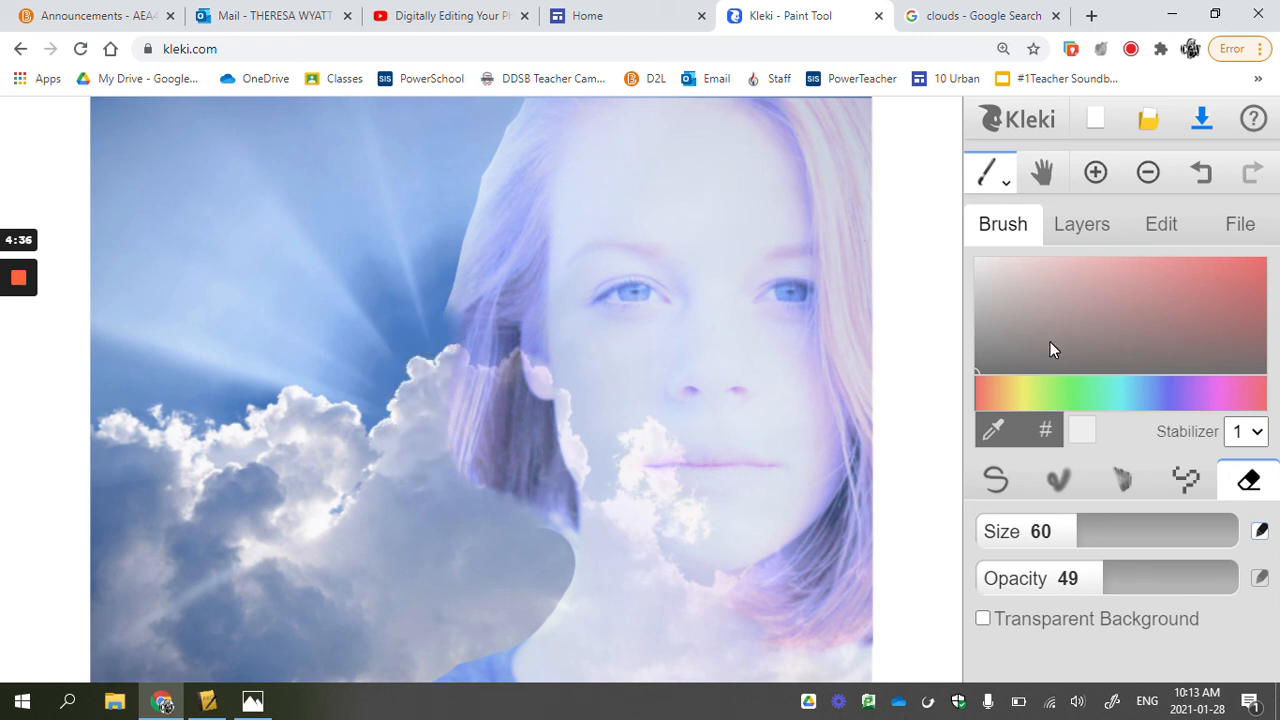
pyautogui.moveTo(457, 277)
pyautogui.mouseDown()
pyautogui.moveTo(503, 129)
pyautogui.moveTo(545, 100)
pyautogui.moveTo(470, 279)
pyautogui.moveTo(540, 545)
pyautogui.moveTo(534, 527)
pyautogui.moveTo(549, 533)
pyautogui.mouseUp()
pyautogui.moveTo(553, 536)
pyautogui.mouseDown()
pyautogui.moveTo(564, 564)
pyautogui.moveTo(543, 529)
pyautogui.moveTo(563, 560)
pyautogui.moveTo(541, 596)
pyautogui.moveTo(433, 680)
pyautogui.mouseUp()
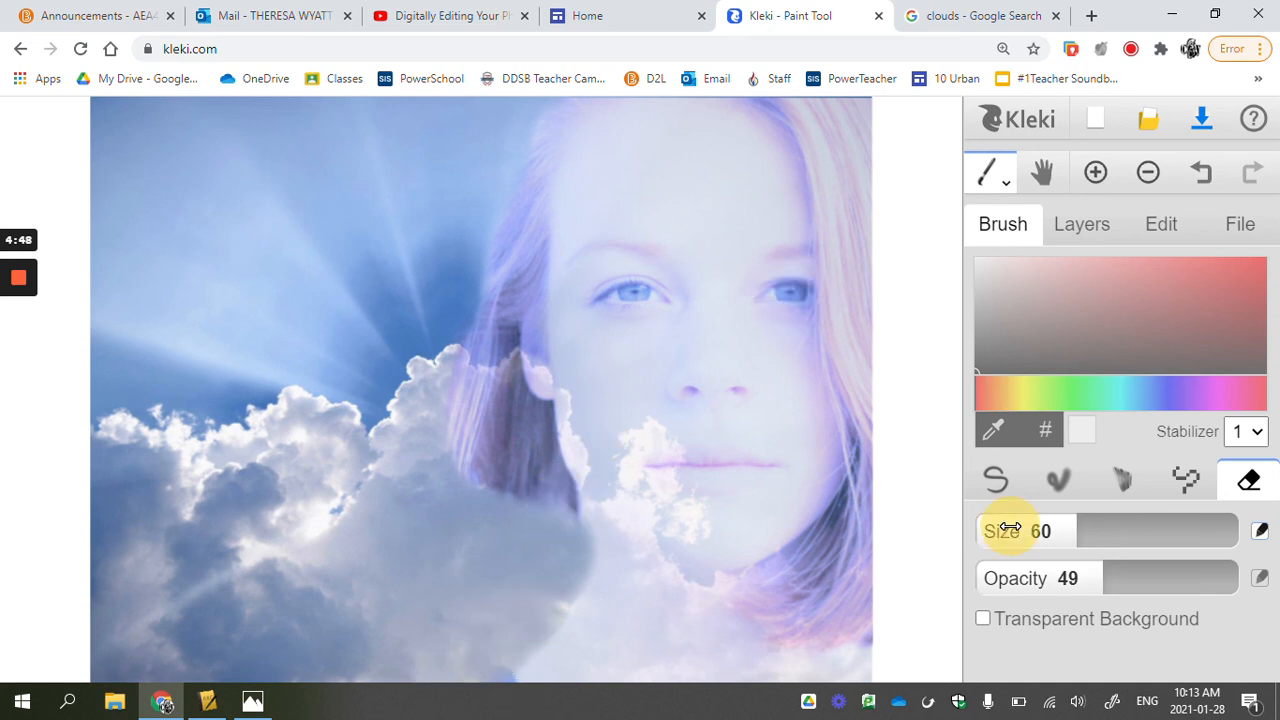
pyautogui.moveTo(572, 520); pyautogui.dragTo(566, 500)
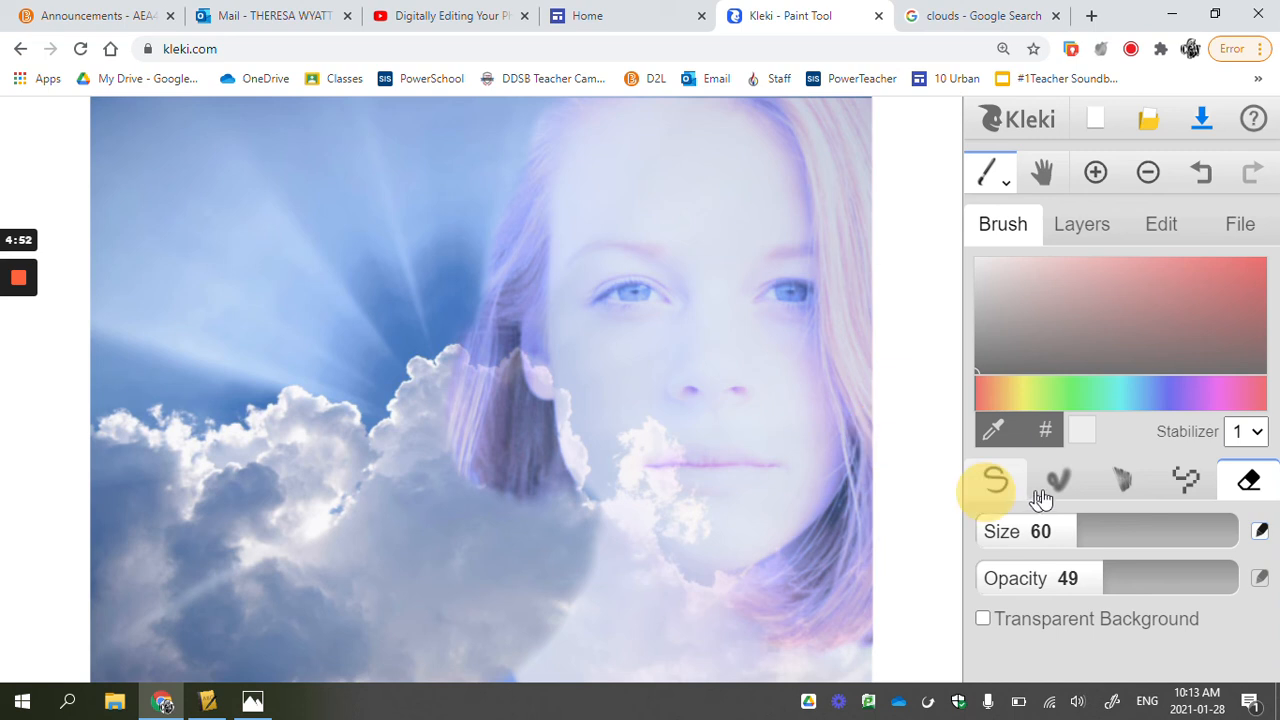
# Step: Switch to the pen brush at opacity 22 and sample a blue-grey colour from the clouds just below the hair
pyautogui.click(996, 486)
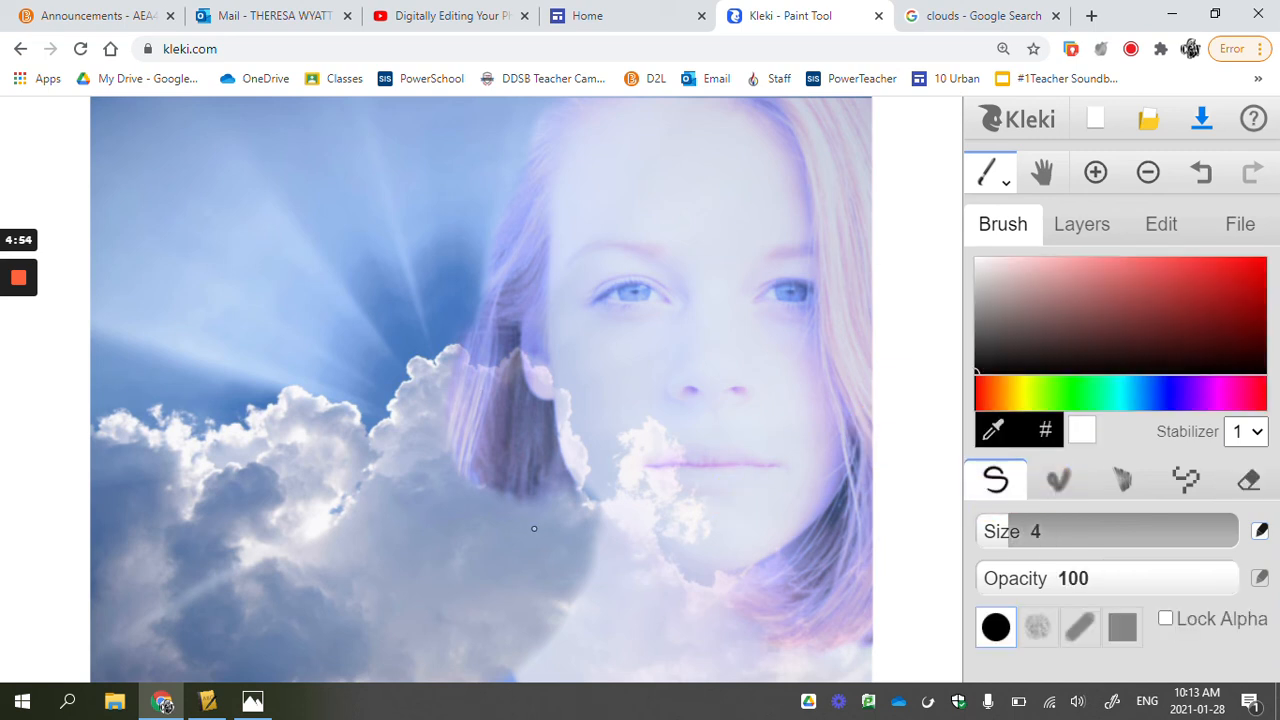
pyautogui.moveTo(1234, 582); pyautogui.dragTo(1083, 578)
pyautogui.moveTo(557, 617)
pyautogui.mouseDown()
pyautogui.moveTo(589, 571)
pyautogui.moveTo(524, 641)
pyautogui.moveTo(577, 554)
pyautogui.mouseUp()
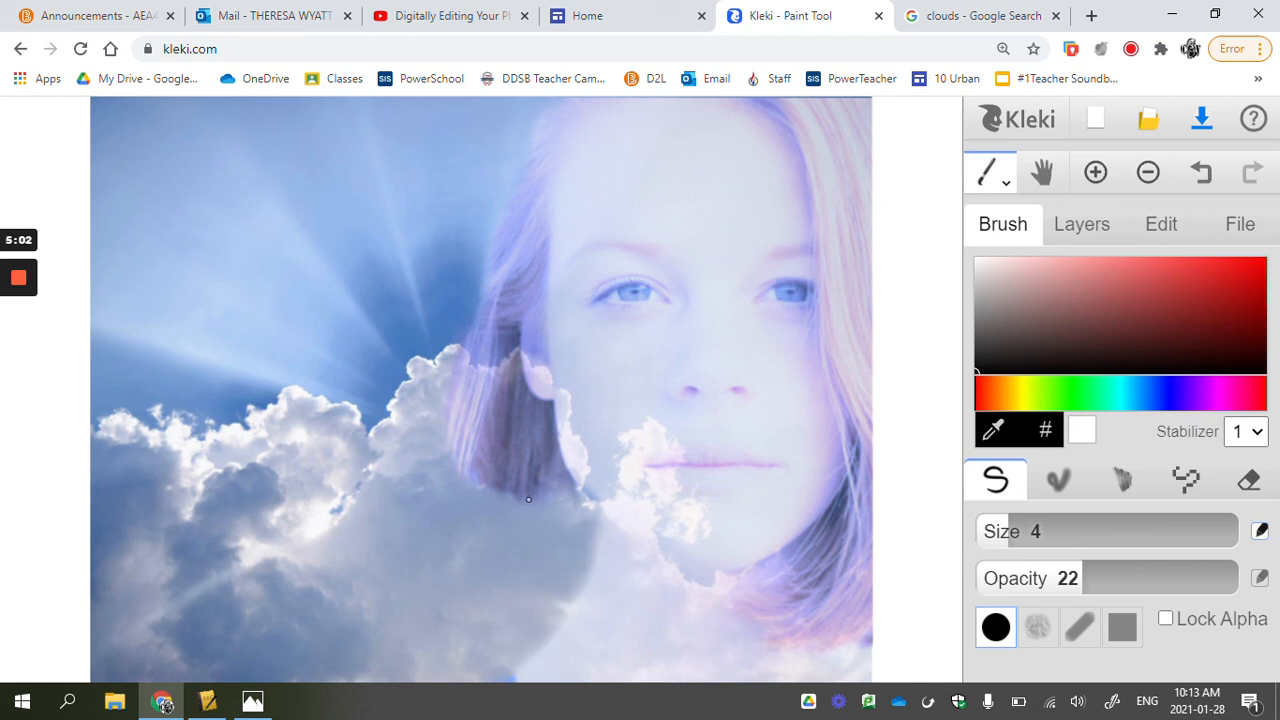
pyautogui.click(996, 441)
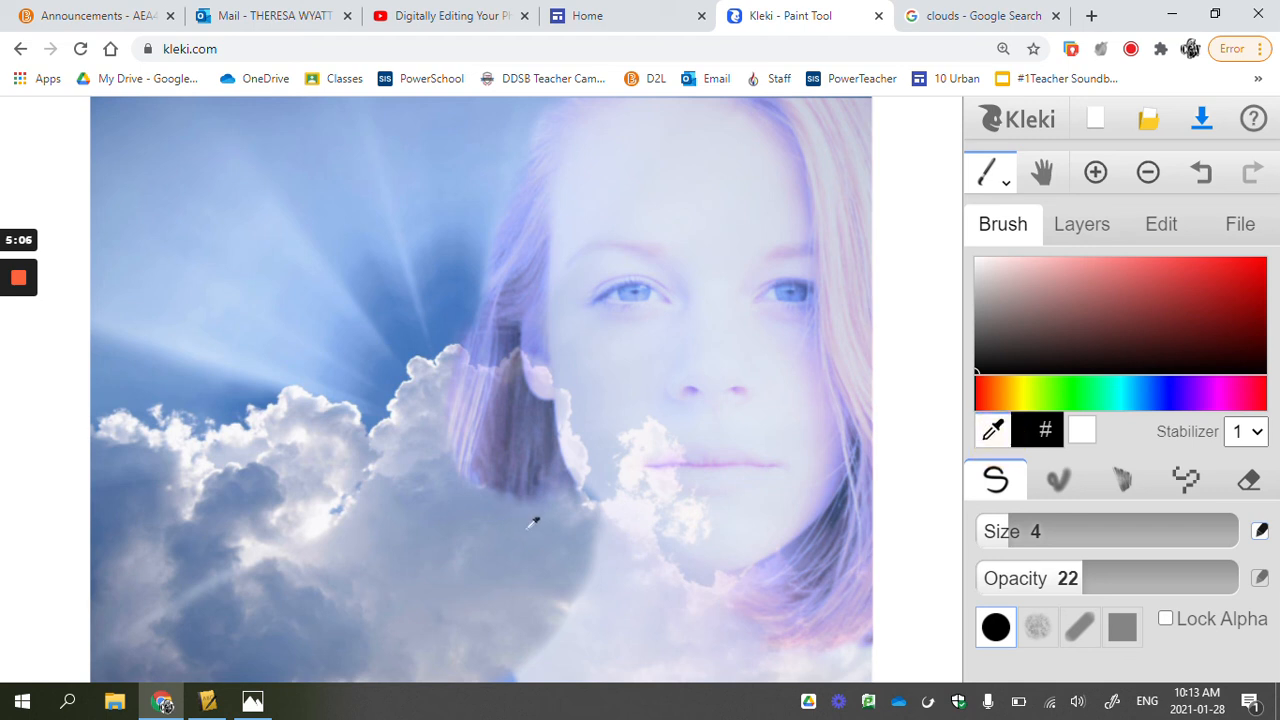
pyautogui.click(505, 515)
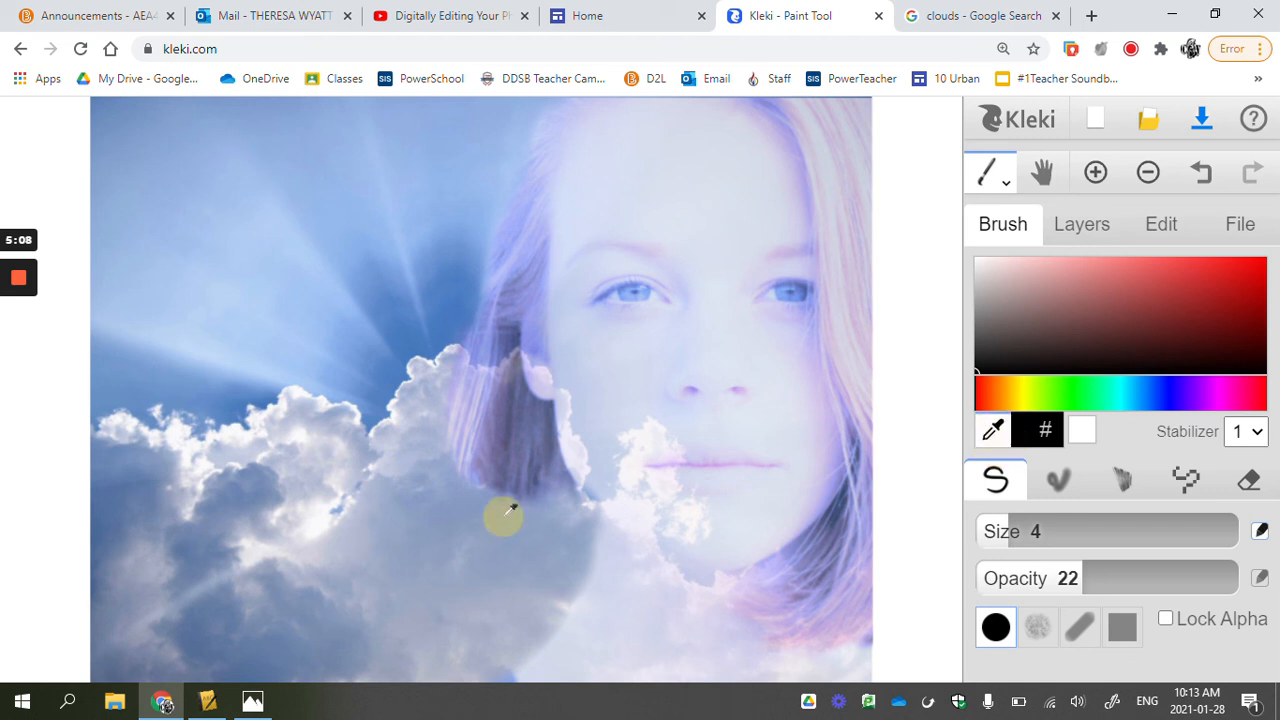
# Step: Try painting the sampled cloud colour over the hair ends with the brush size set to 75, and undo the stroke
pyautogui.moveTo(536, 515)
pyautogui.mouseDown()
pyautogui.moveTo(458, 477)
pyautogui.moveTo(569, 509)
pyautogui.moveTo(460, 468)
pyautogui.moveTo(473, 487)
pyautogui.moveTo(582, 527)
pyautogui.mouseUp()
pyautogui.moveTo(1005, 531); pyautogui.dragTo(1136, 531)
pyautogui.moveTo(574, 476)
pyautogui.mouseDown()
pyautogui.moveTo(514, 504)
pyautogui.moveTo(469, 493)
pyautogui.moveTo(531, 535)
pyautogui.moveTo(589, 541)
pyautogui.moveTo(504, 496)
pyautogui.moveTo(492, 421)
pyautogui.mouseUp()
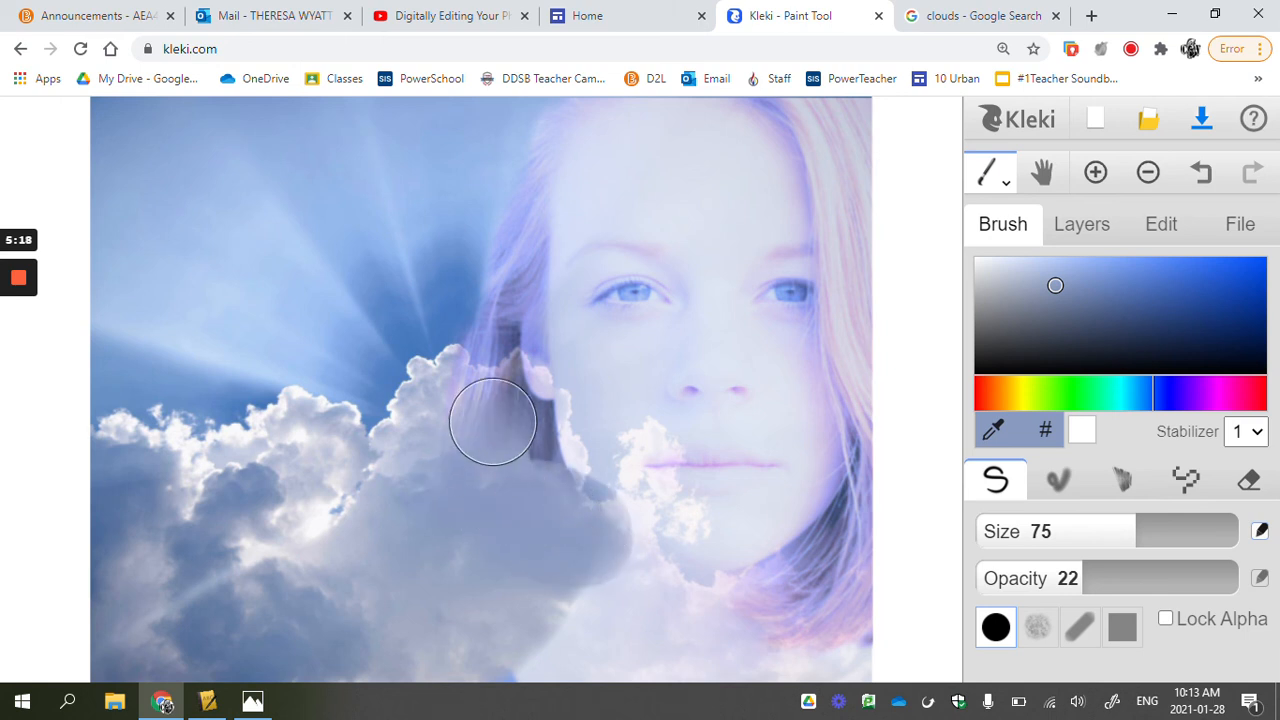
pyautogui.hotkey('ctrl', 'z')
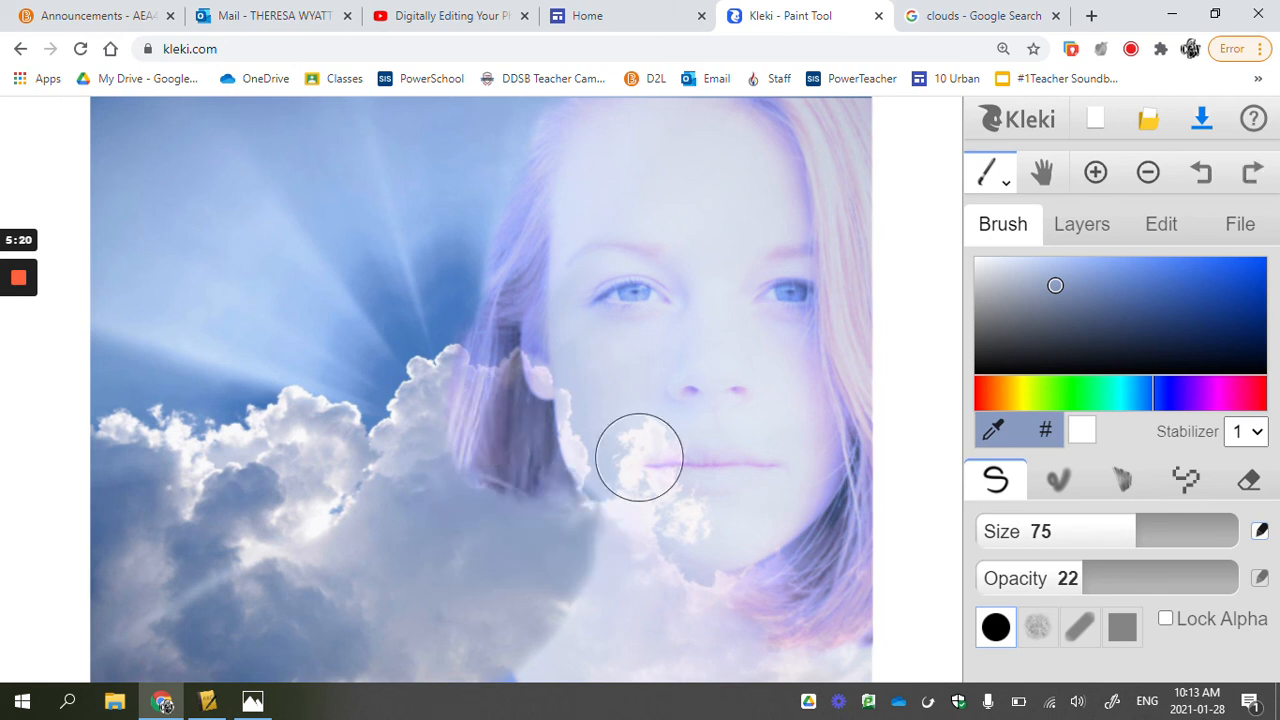
# Step: Paint the sampled colour over the dark hair and its outer edge at brush opacity 6 to blend it into the clouds
pyautogui.moveTo(1073, 586); pyautogui.dragTo(1006, 580)
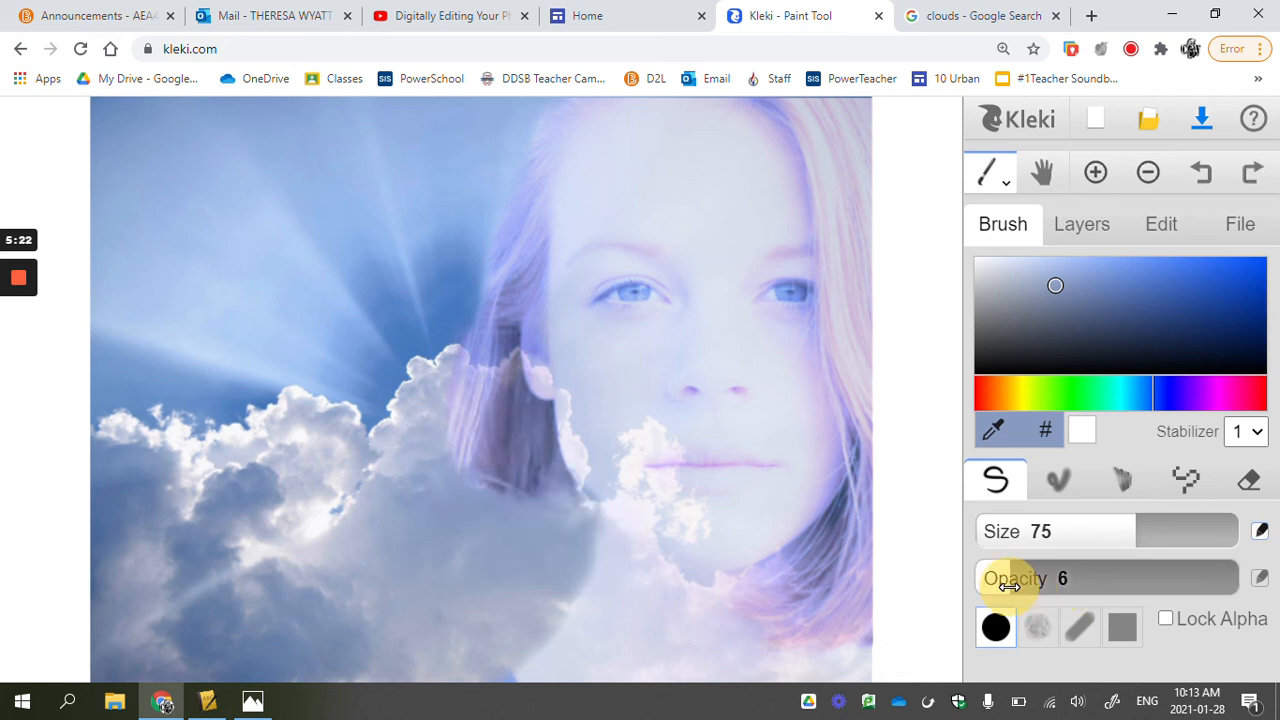
pyautogui.click(535, 497)
pyautogui.moveTo(535, 497)
pyautogui.mouseDown()
pyautogui.moveTo(452, 484)
pyautogui.moveTo(545, 527)
pyautogui.moveTo(467, 480)
pyautogui.moveTo(465, 390)
pyautogui.moveTo(528, 507)
pyautogui.moveTo(481, 285)
pyautogui.moveTo(440, 252)
pyautogui.moveTo(350, 382)
pyautogui.mouseUp()
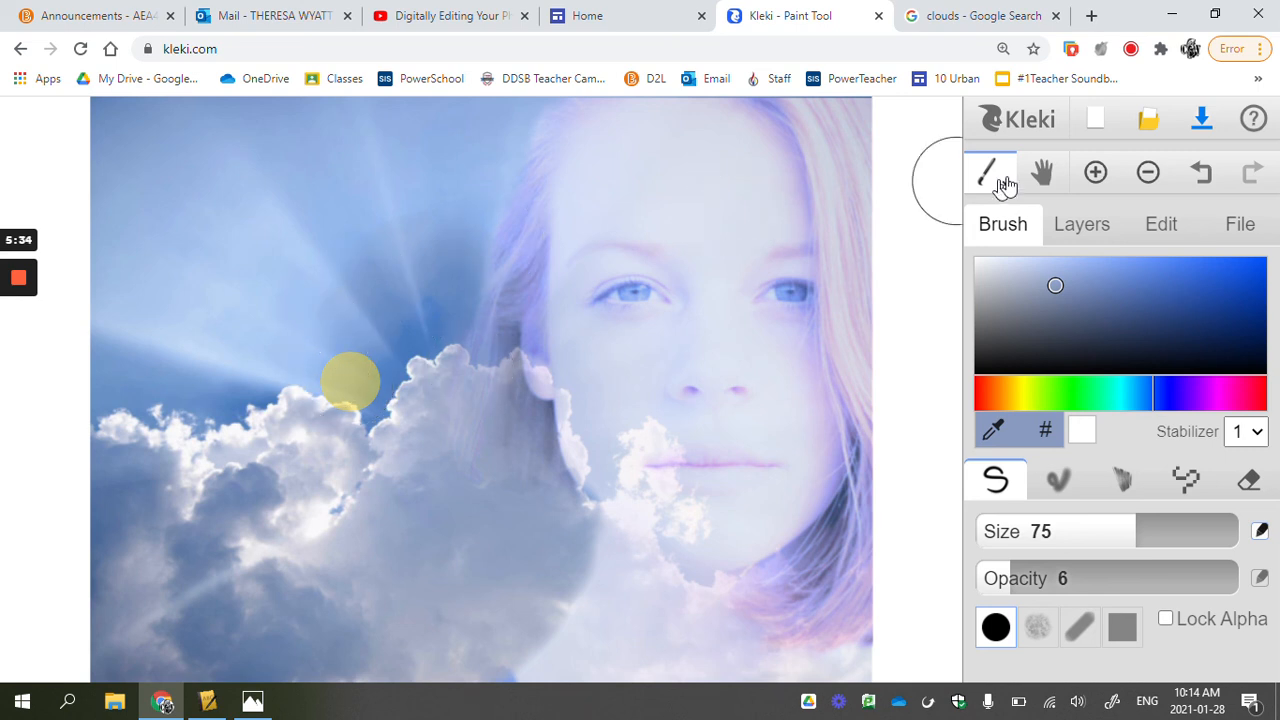
# Step: Download the finished composite as a PNG image
pyautogui.click(1204, 120)
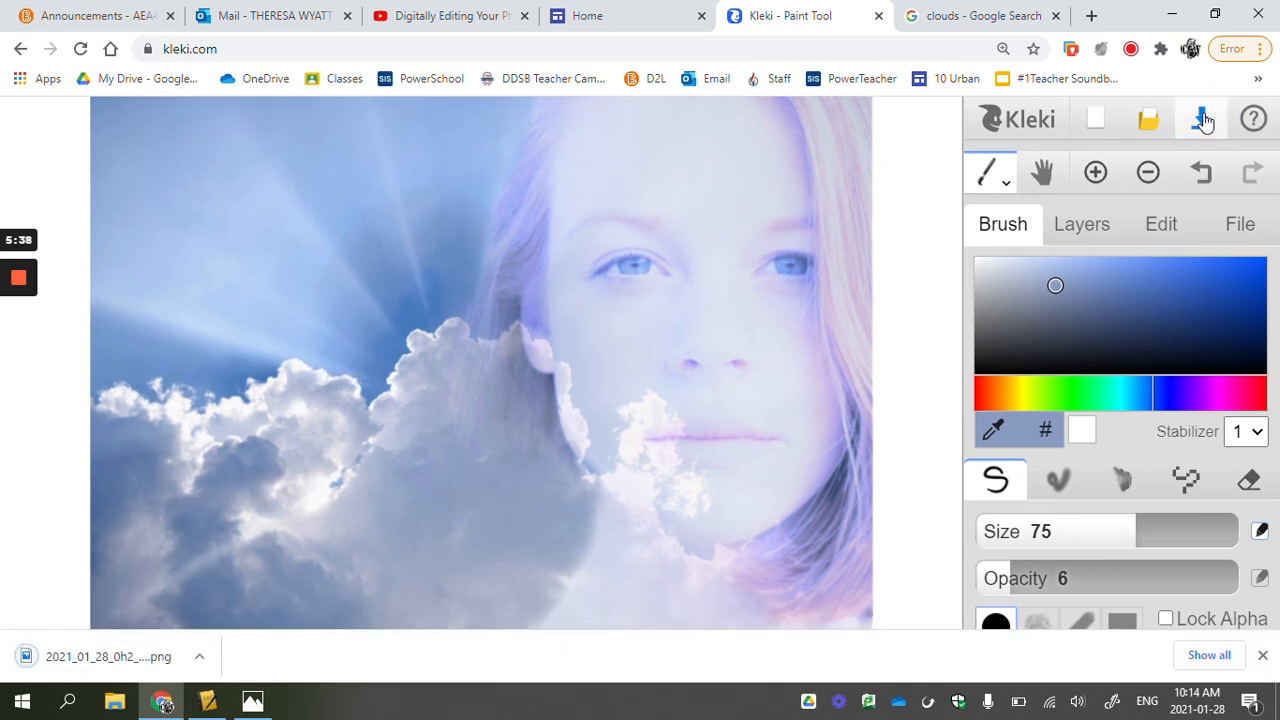